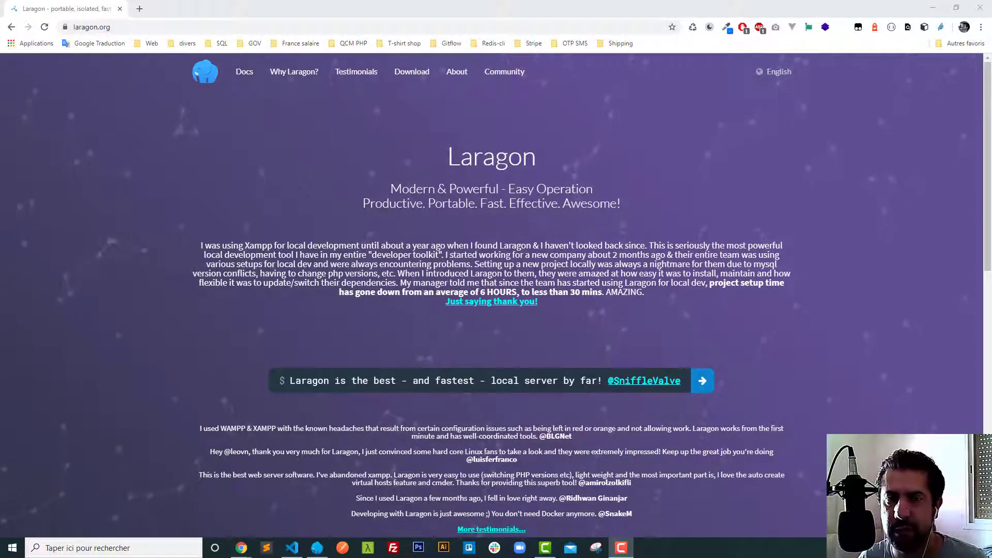
# Step: Open windows.php.net/download in a new browser tab
pyautogui.click(139, 10)
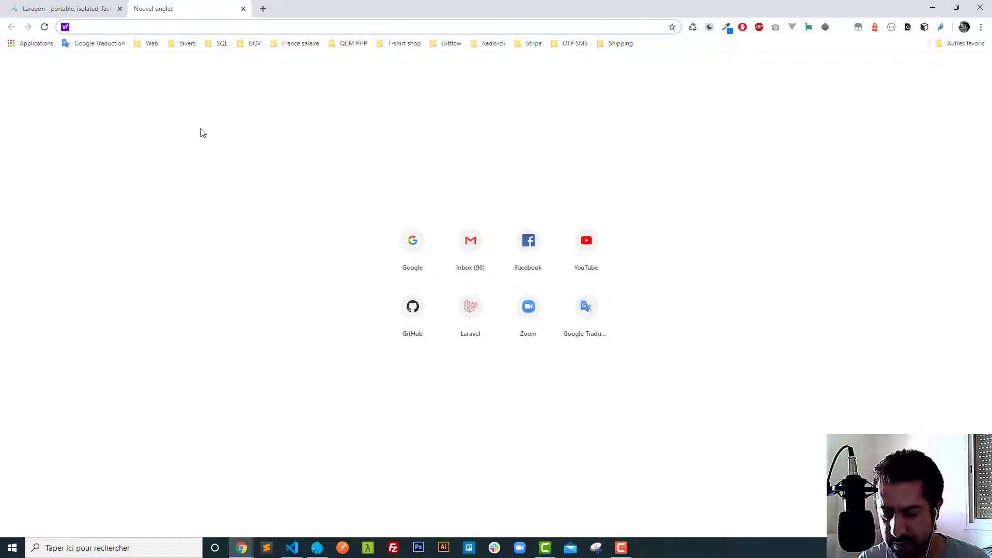
pyautogui.write('windows.php.net/download')
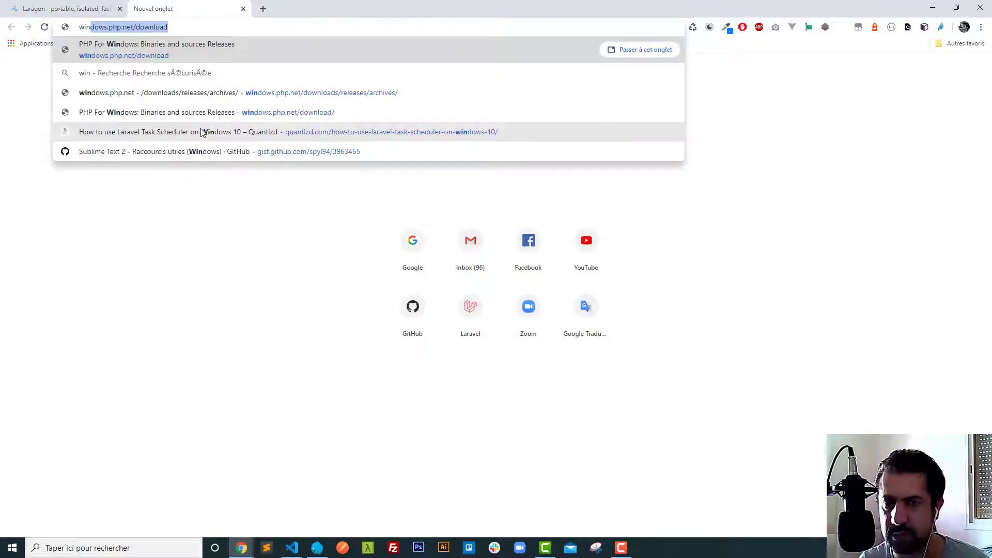
pyautogui.press('Return')
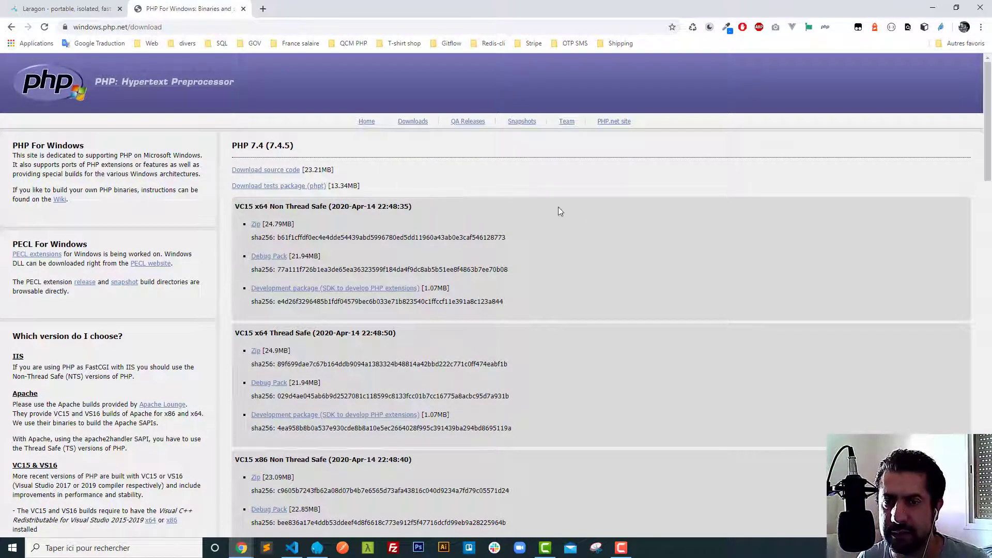
# Step: Look through the PHP releases offered for Windows and open the archives of past releases
pyautogui.scroll(-9, 588, 216)
pyautogui.scroll(-18, 591, 220)
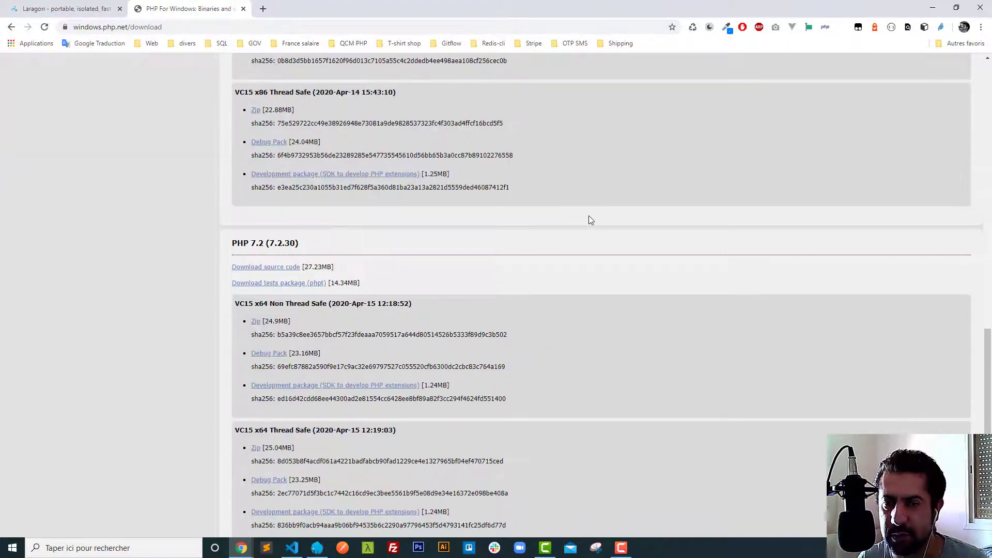
pyautogui.scroll(6, 591, 220)
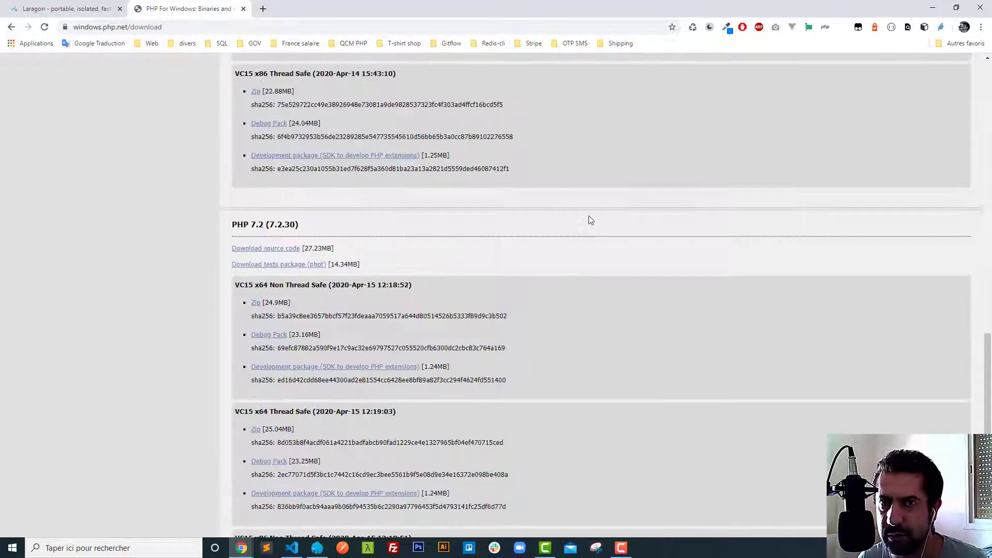
pyautogui.scroll(11, 590, 220)
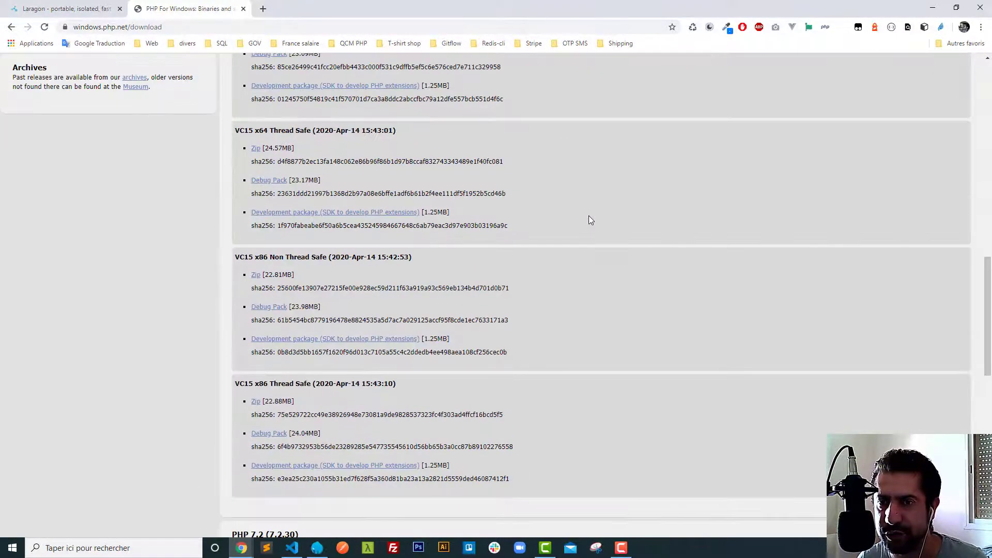
pyautogui.scroll(-1, 268, 279)
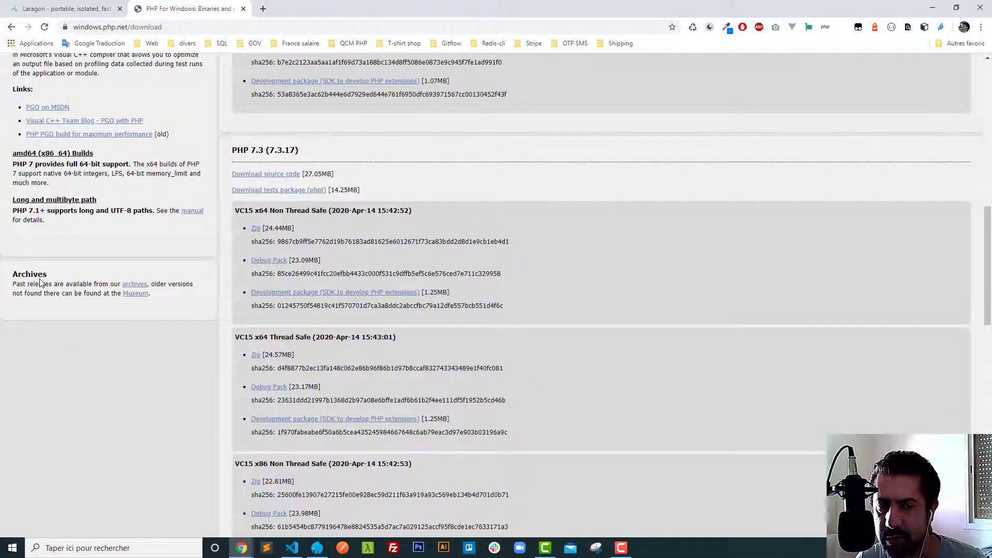
pyautogui.click(134, 285)
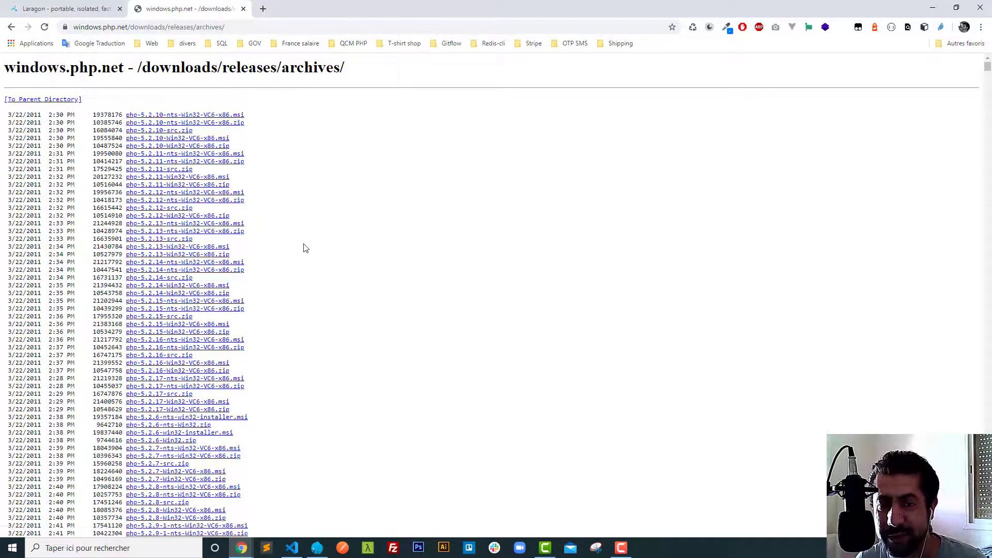
# Step: Find php-5.6.9-Win32-VC11-x64.zip in the release archives and save it to the desktop (Bureau)
pyautogui.scroll(-20, 305, 248)
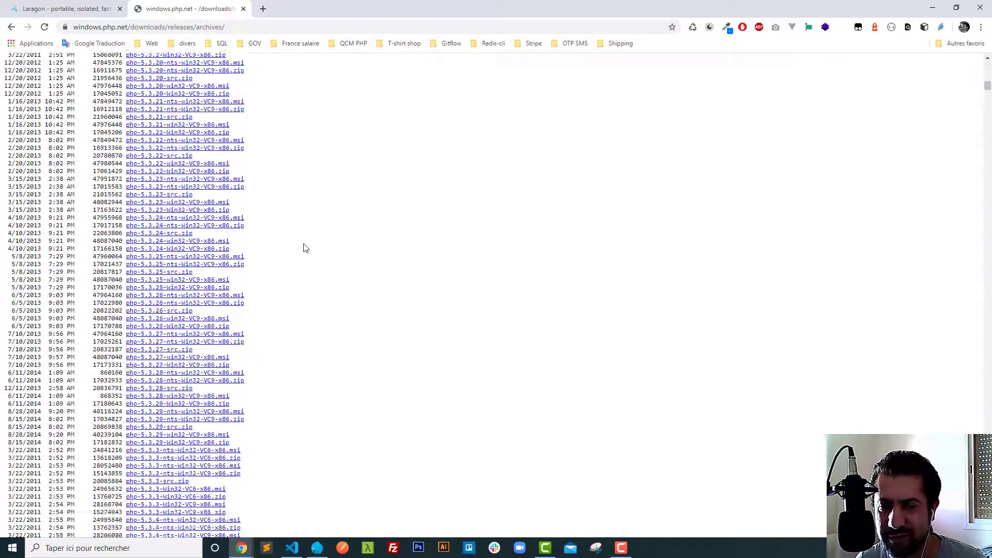
pyautogui.scroll(-20, 305, 248)
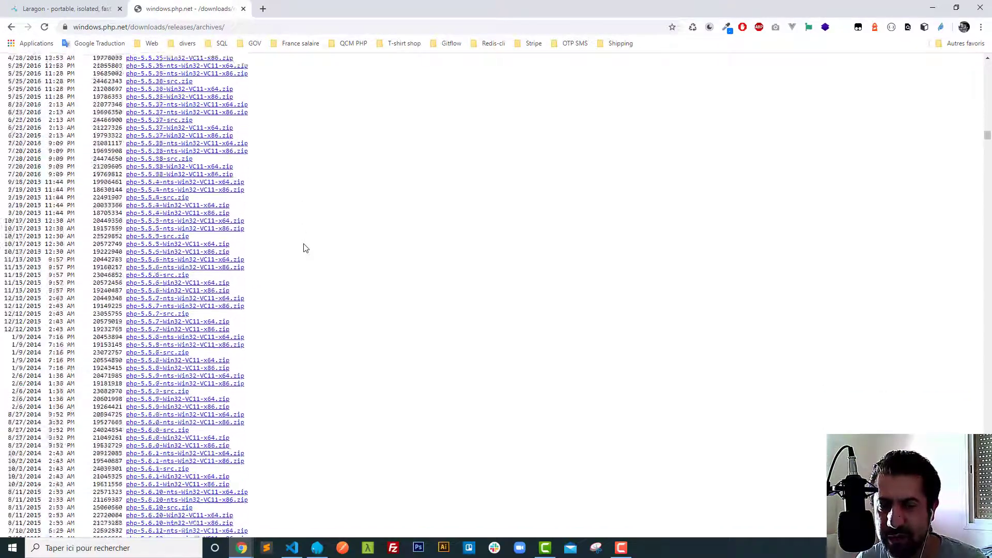
pyautogui.scroll(-20, 305, 248)
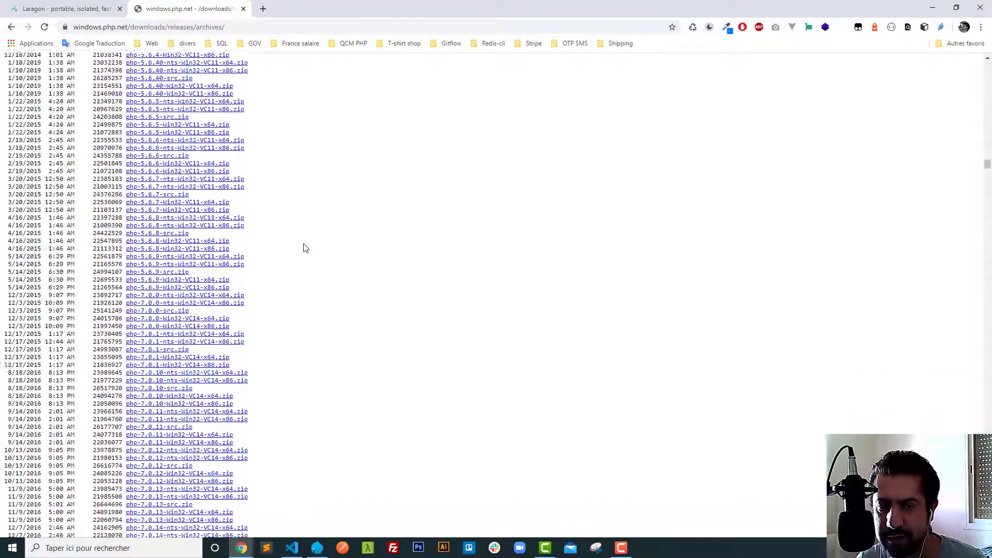
pyautogui.scroll(5, 305, 248)
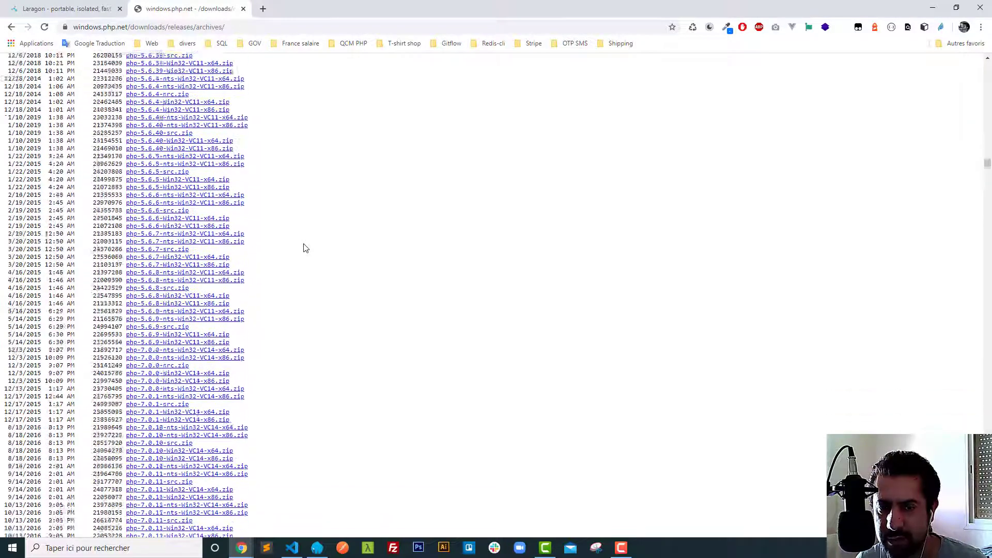
pyautogui.scroll(-1, 305, 248)
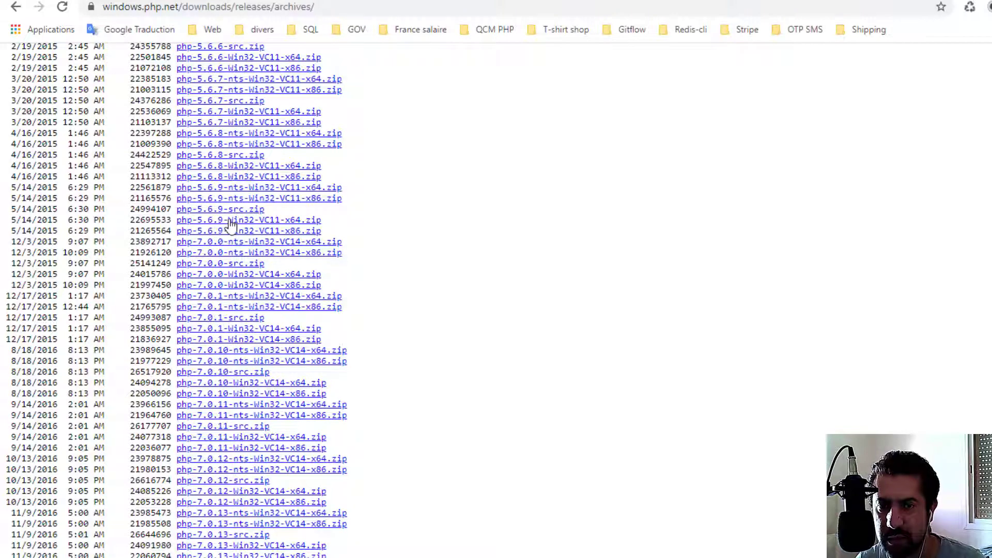
pyautogui.click(229, 220)
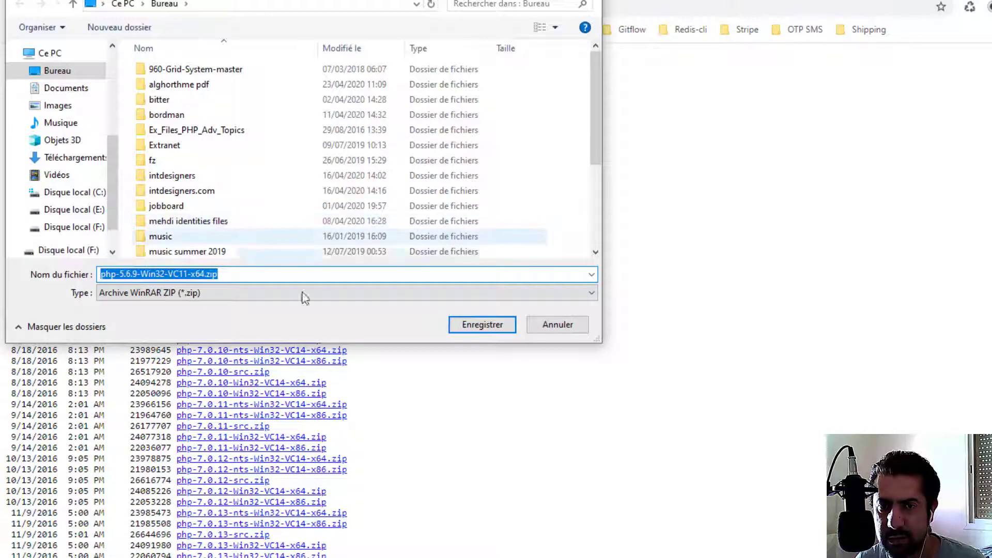
pyautogui.click(480, 325)
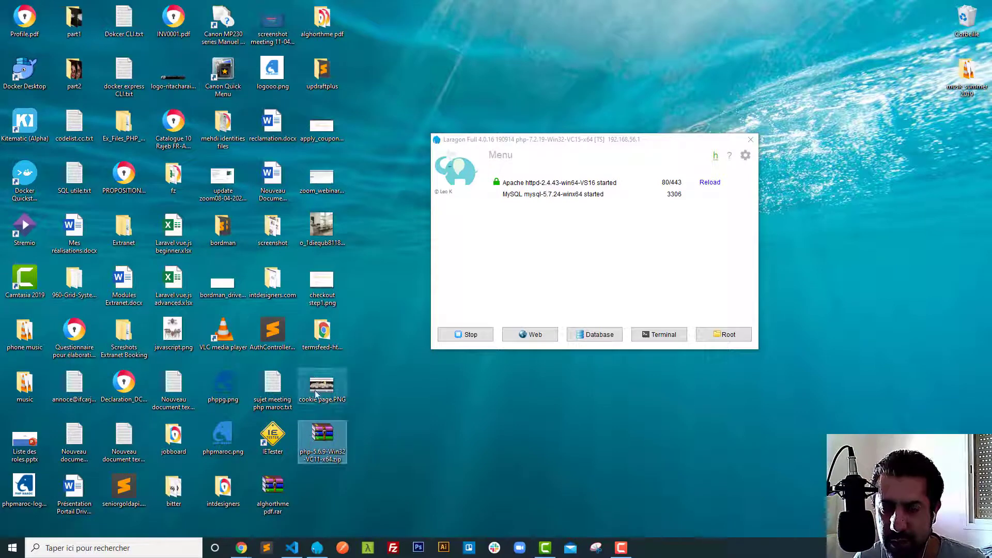
# Step: Go to C:\laragon\bin\php in the file explorer and paste the downloaded PHP 5.6.9 zip there
pyautogui.doubleClick(269, 295)
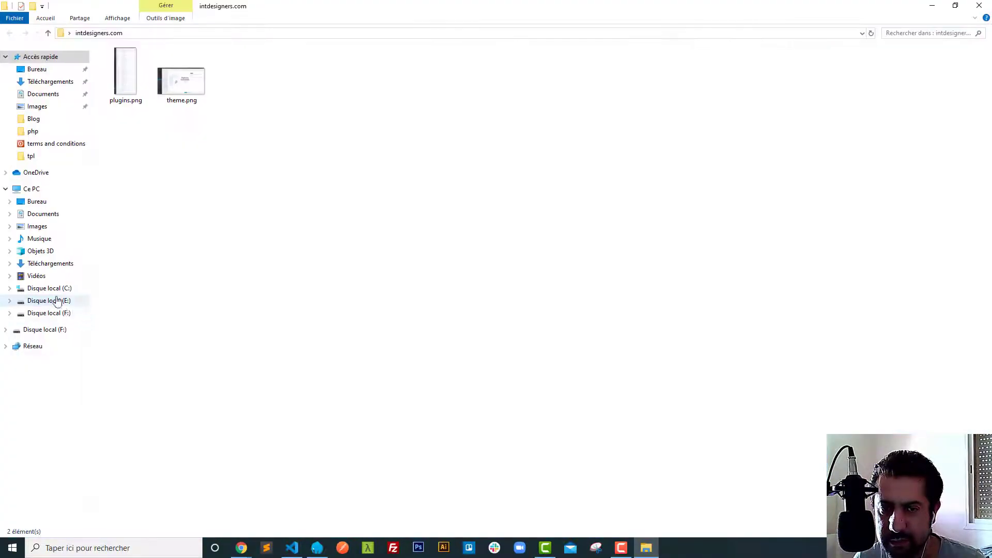
pyautogui.click(49, 288)
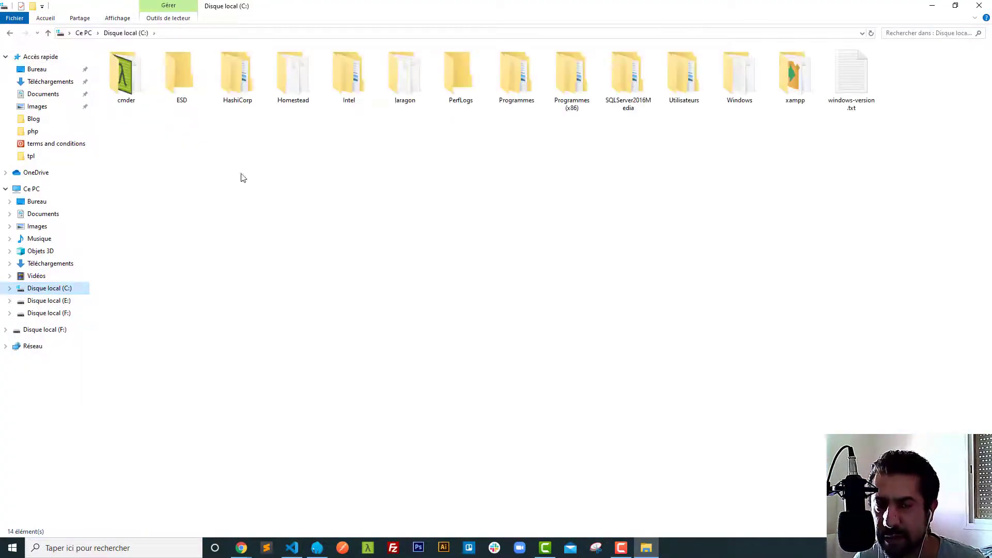
pyautogui.doubleClick(405, 77)
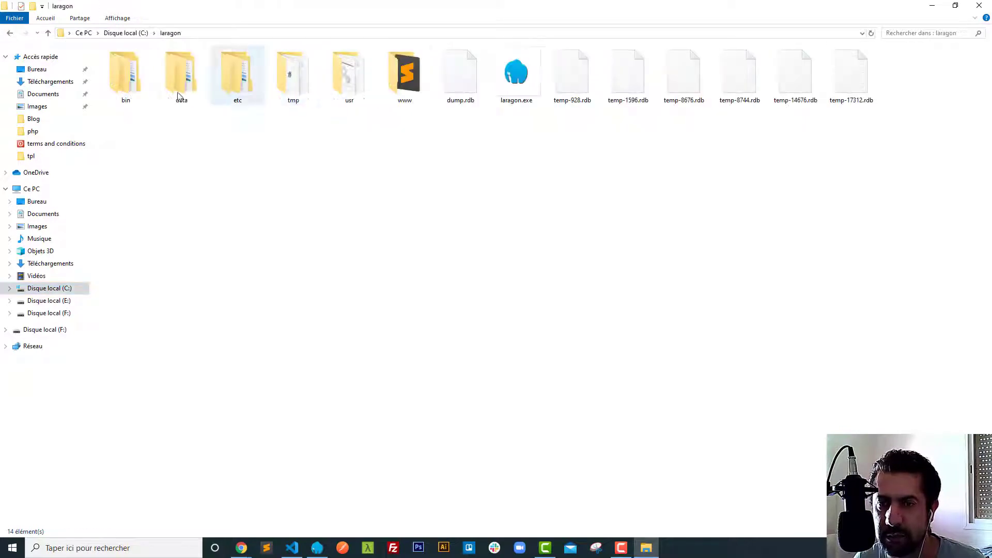
pyautogui.click(138, 91)
pyautogui.doubleClick(139, 92)
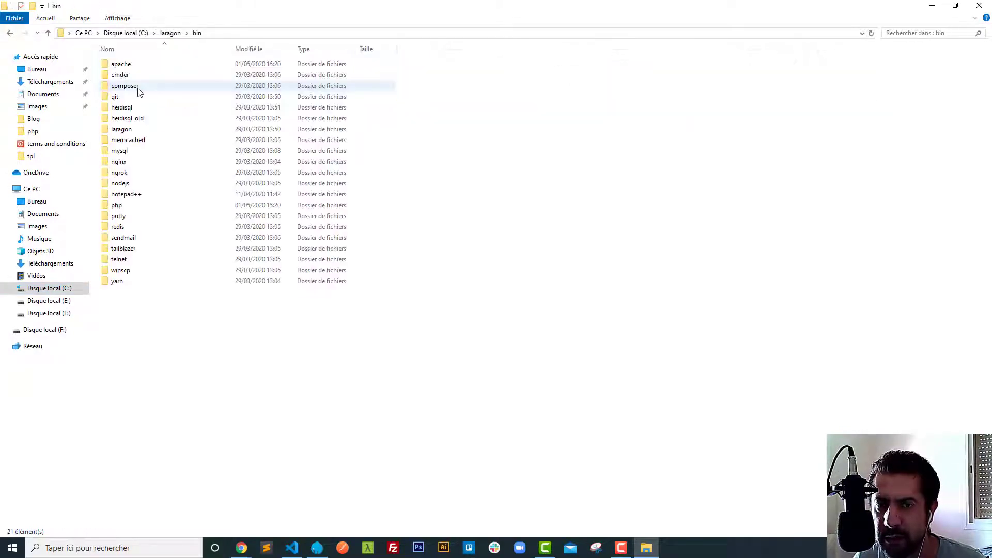
pyautogui.doubleClick(122, 204)
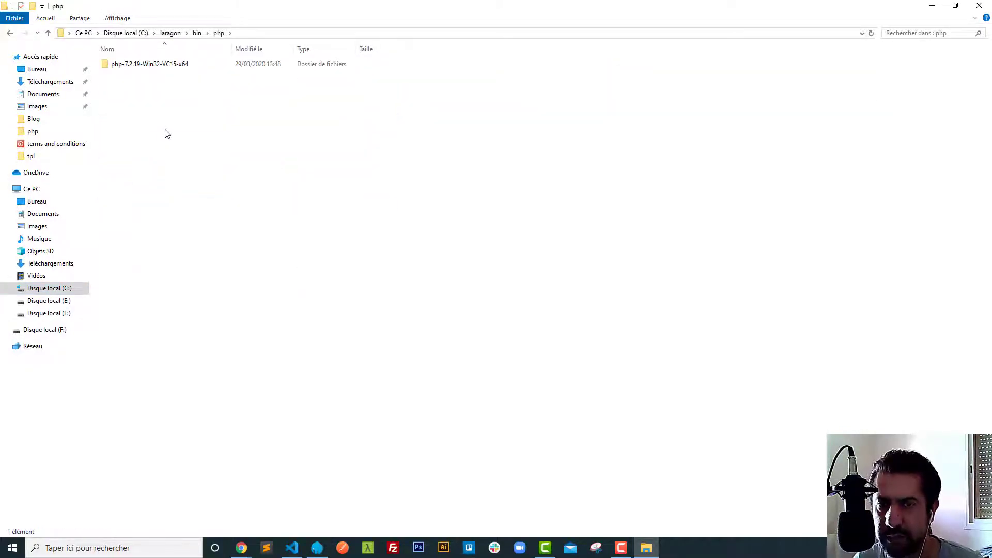
pyautogui.hotkey('ctrl', 'v')
# Step: Extract the PHP 5.6.9 archive into its own php-5.6.9-Win32-VC11-x64 folder and delete the zip file
pyautogui.rightClick(174, 76)
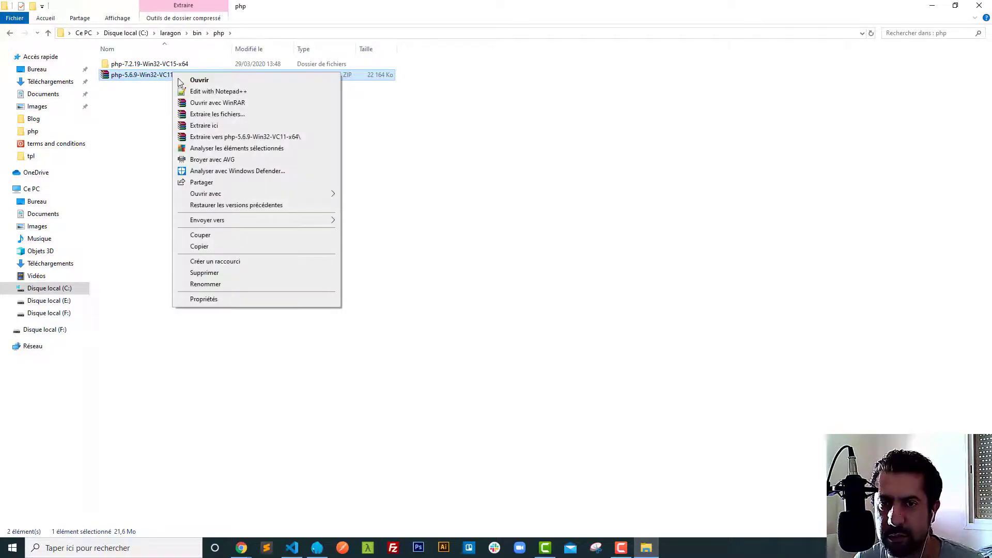
pyautogui.click(220, 137)
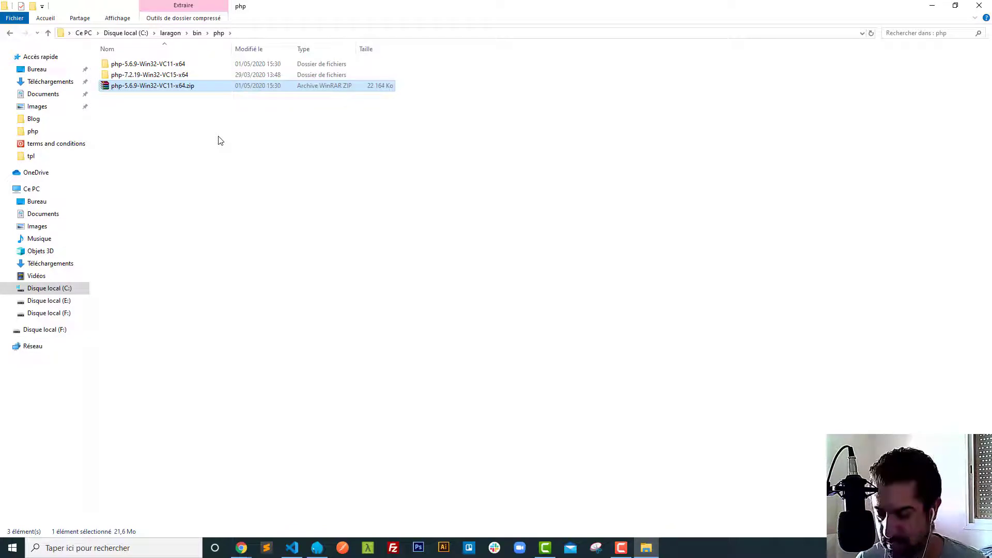
pyautogui.press('Delete')
pyautogui.press('Return')
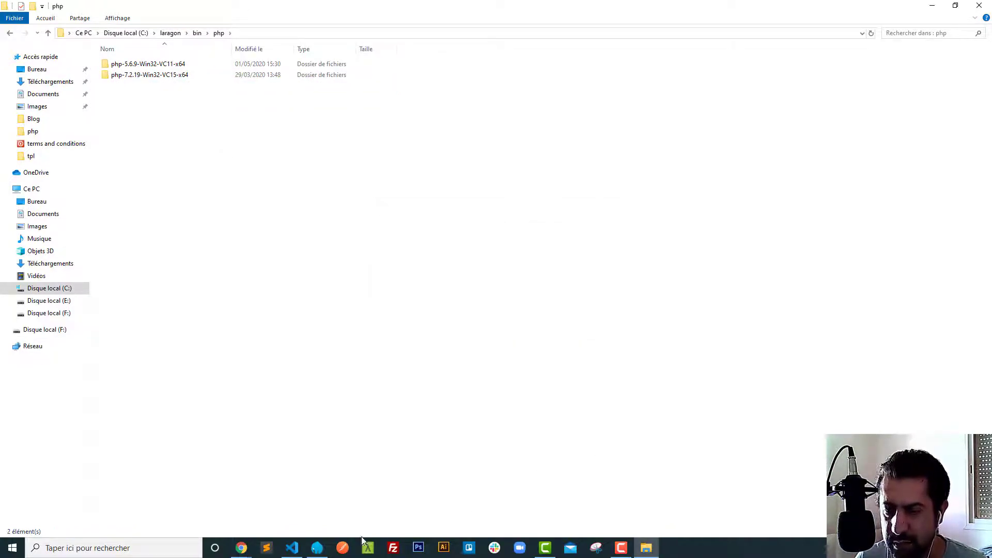
# Step: Switch to Laragon, set its PHP version to php-5.6.9-Win32-VC11-x64 and dismiss the compatibility warning
pyautogui.click(317, 547)
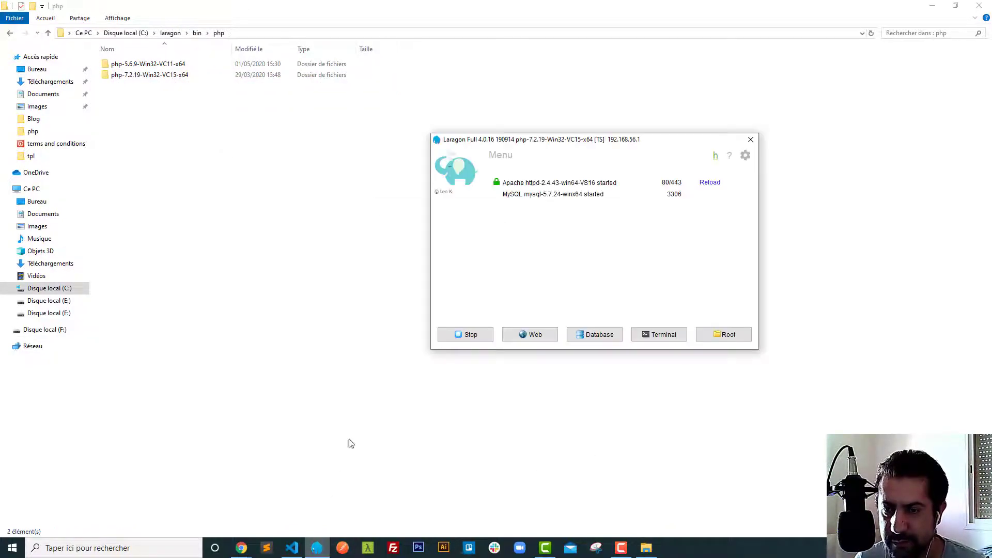
pyautogui.click(745, 156)
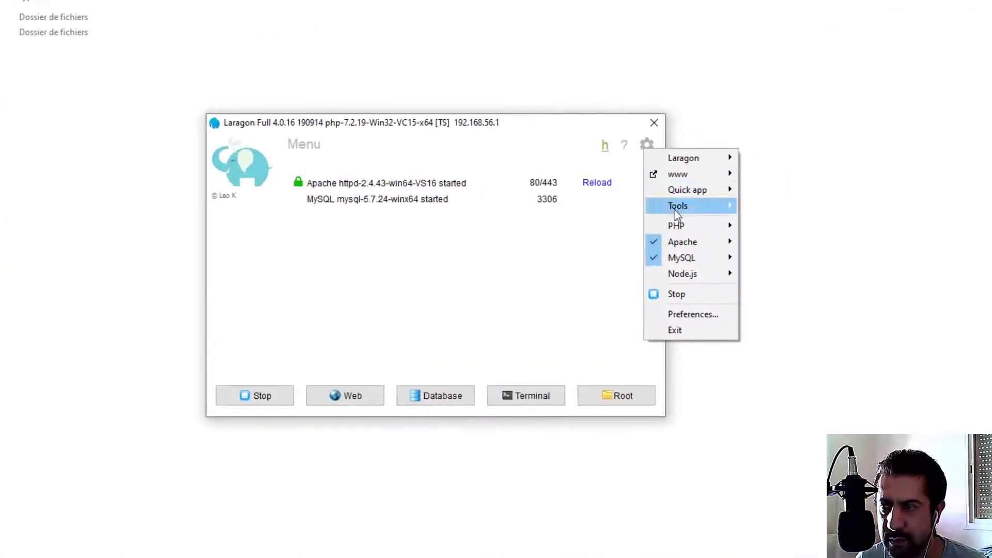
pyautogui.moveTo(683, 227)
pyautogui.moveTo(790, 225)
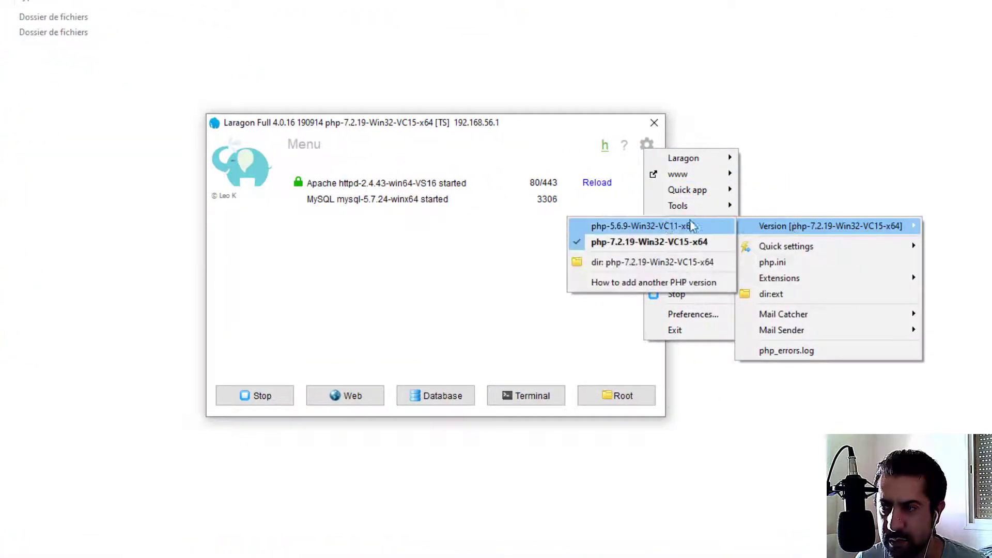
pyautogui.click(655, 228)
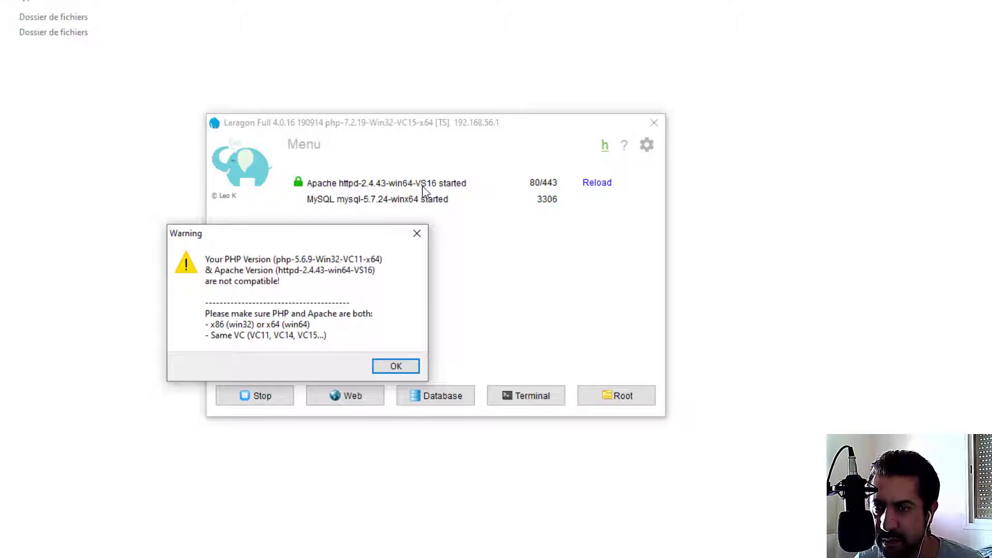
pyautogui.click(393, 366)
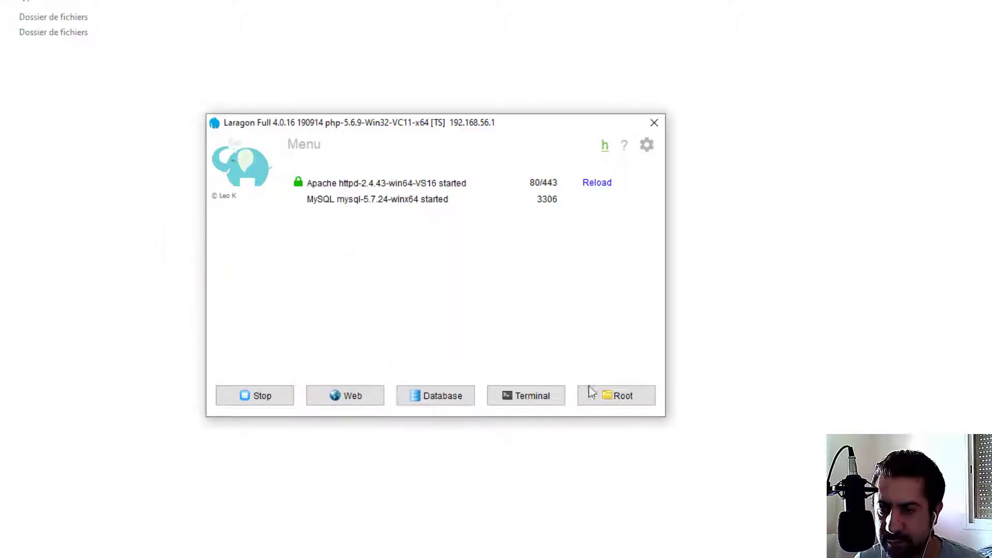
# Step: Open Laragon's terminal, check the PHP version with php -v and dismiss the system error
pyautogui.click(537, 397)
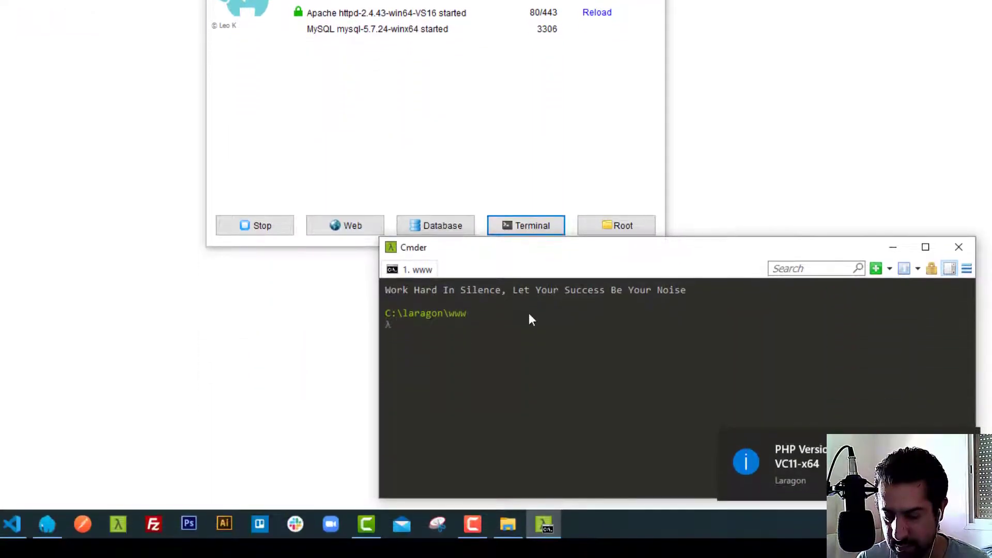
pyautogui.write('php -v')
pyautogui.press('Return')
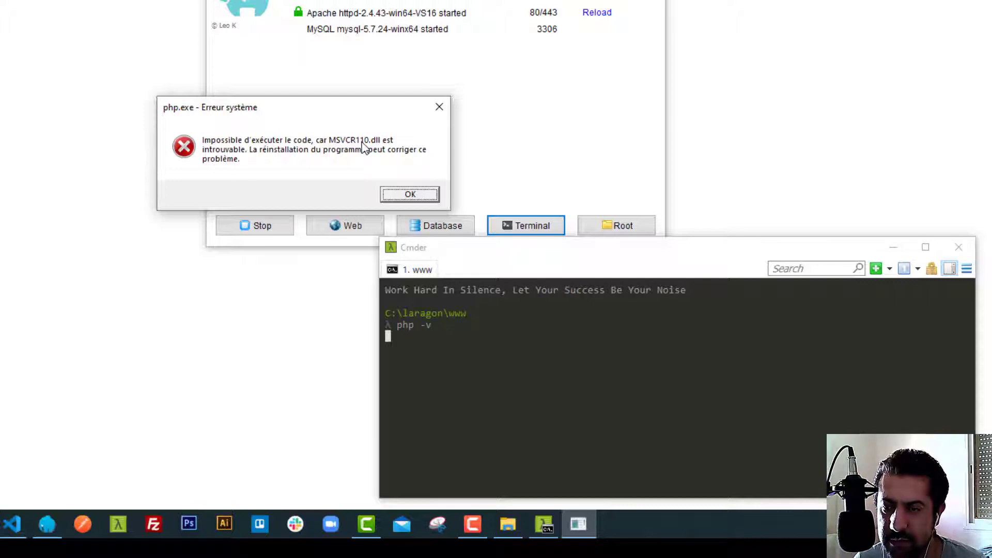
pyautogui.click(405, 195)
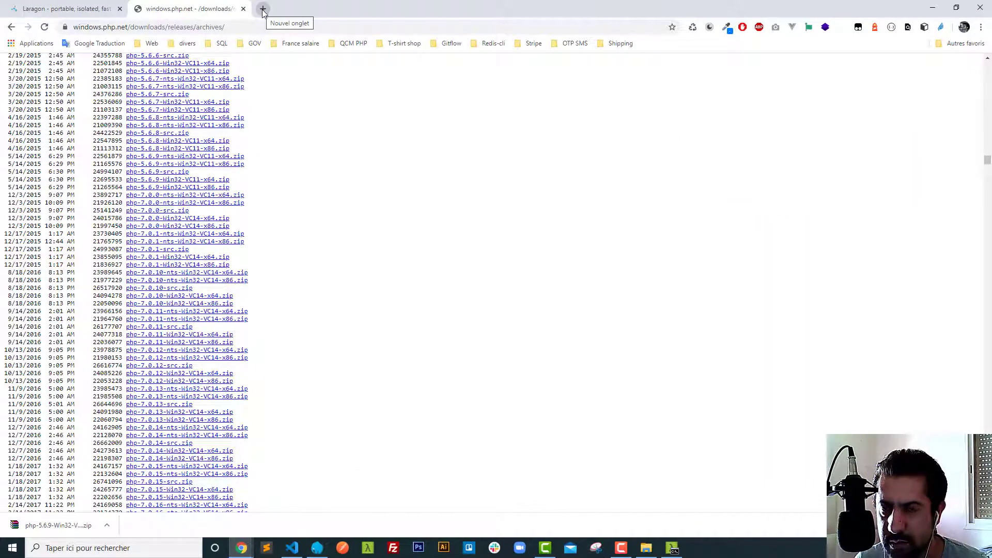
# Step: Open Google in a new browser tab and search for "apache 2.4 vc11 download"
pyautogui.click(263, 9)
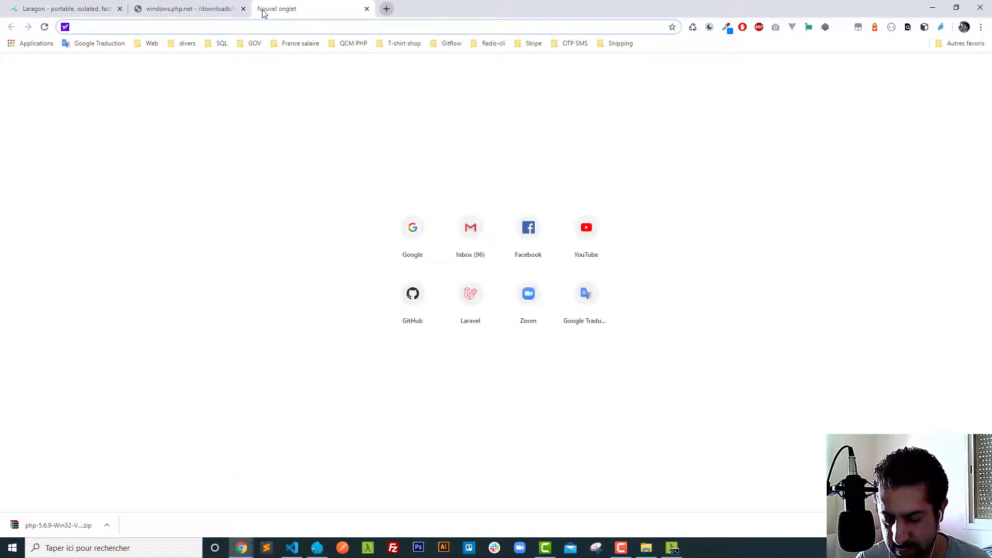
pyautogui.write('goo')
pyautogui.press('Return')
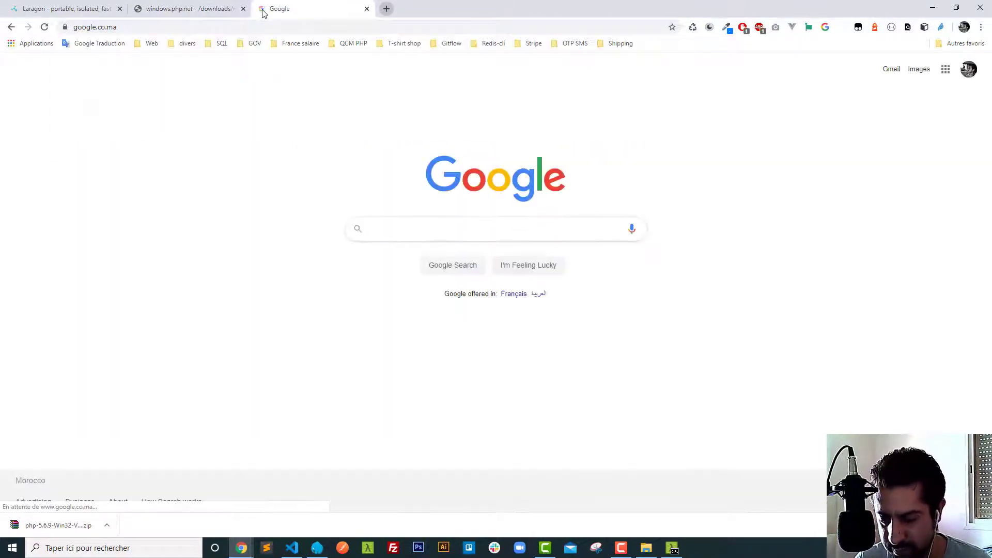
pyautogui.write('ap')
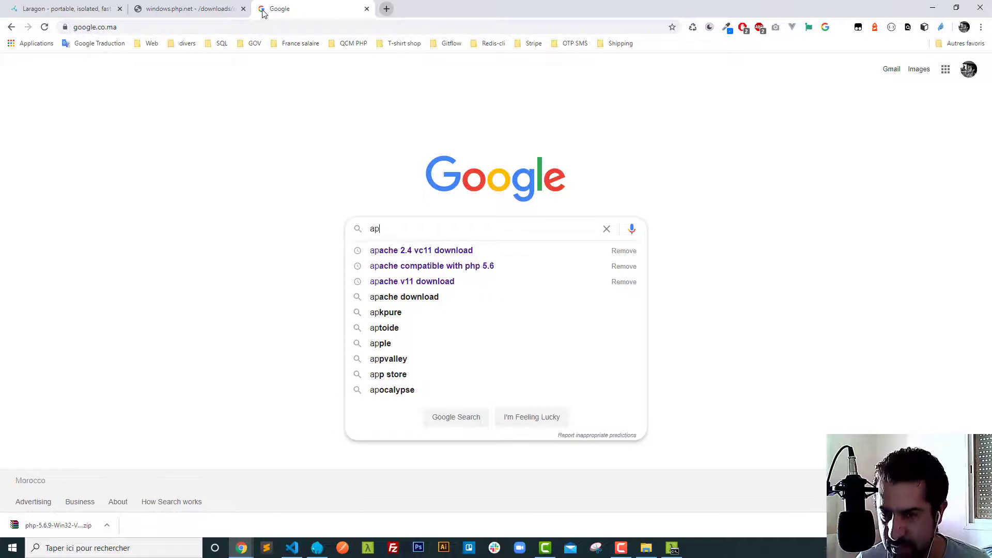
pyautogui.press('Down')
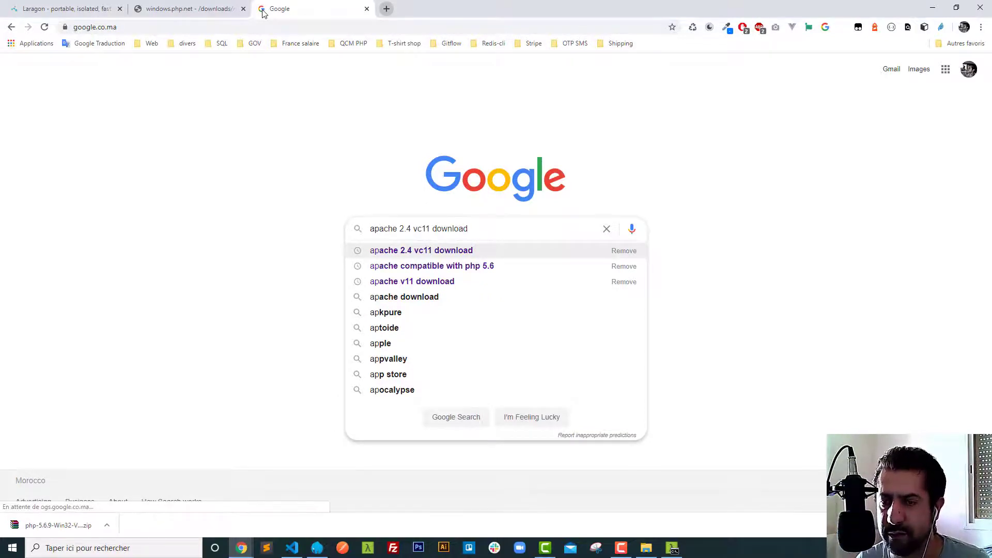
pyautogui.press('Return')
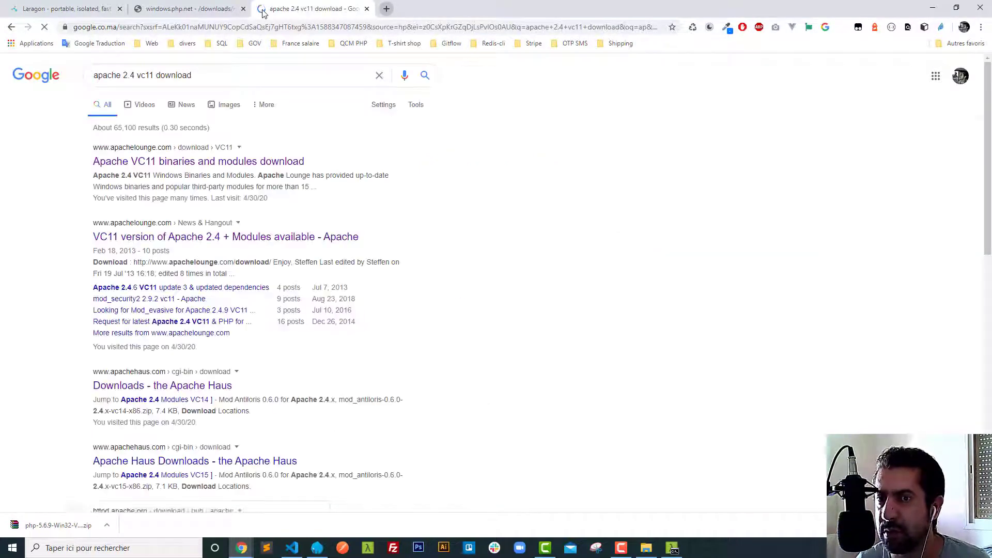
# Step: Open the Apache Lounge VC11 binaries page and download httpd-2.4.38-win64-VC11.zip to the desktop (Bureau)
pyautogui.click(187, 162)
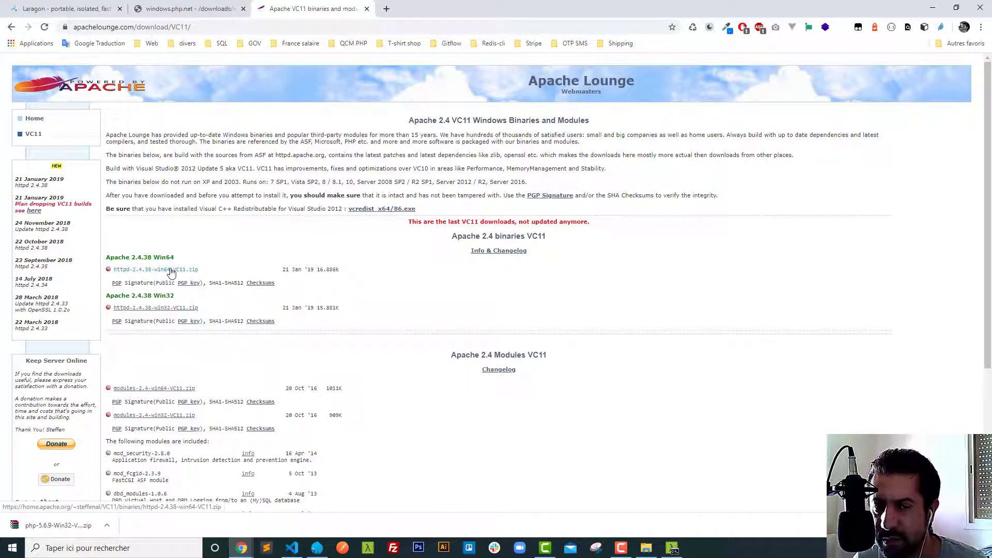
pyautogui.click(171, 271)
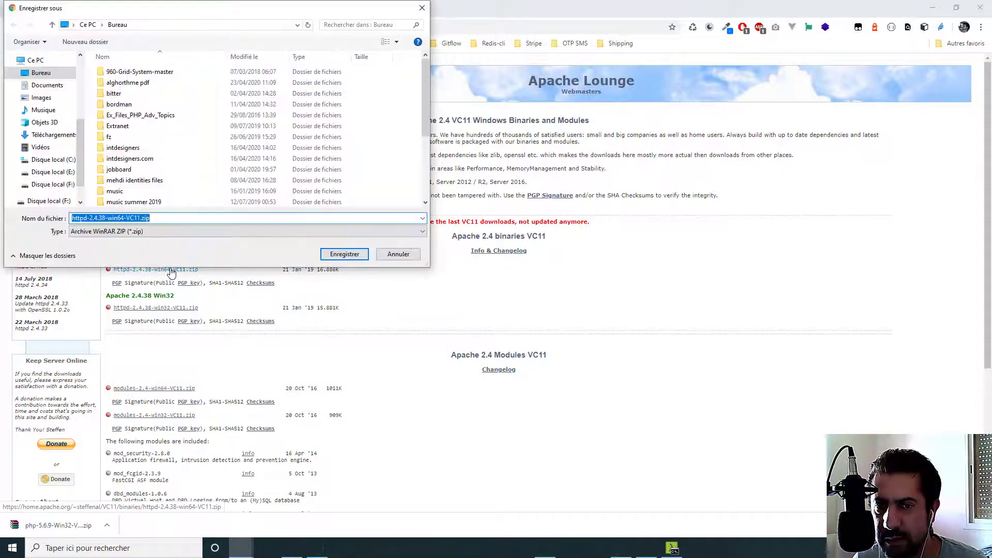
pyautogui.click(343, 253)
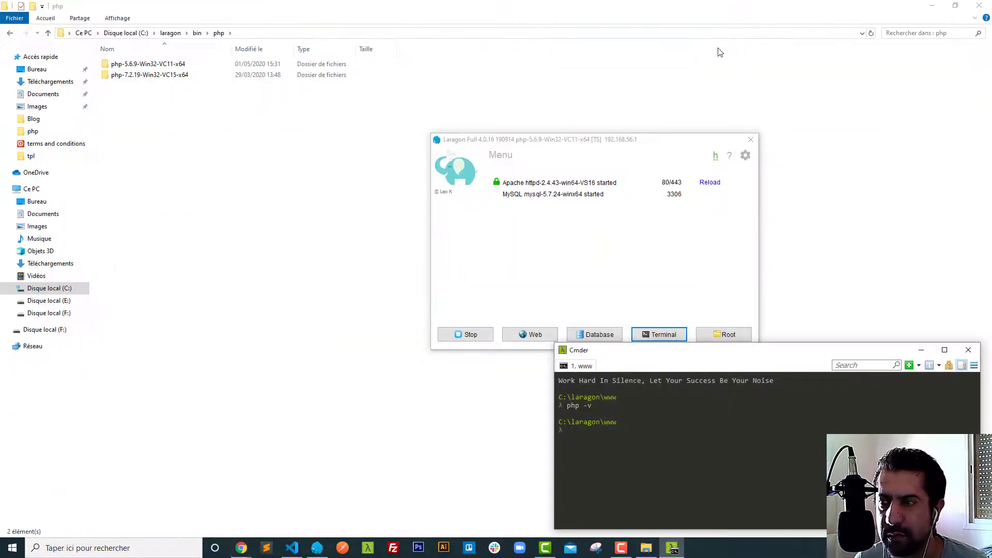
# Step: Copy httpd-2.4.38-win64-VC11.zip from the desktop into C:\laragon\bin\apache in the file explorer
pyautogui.click(931, 5)
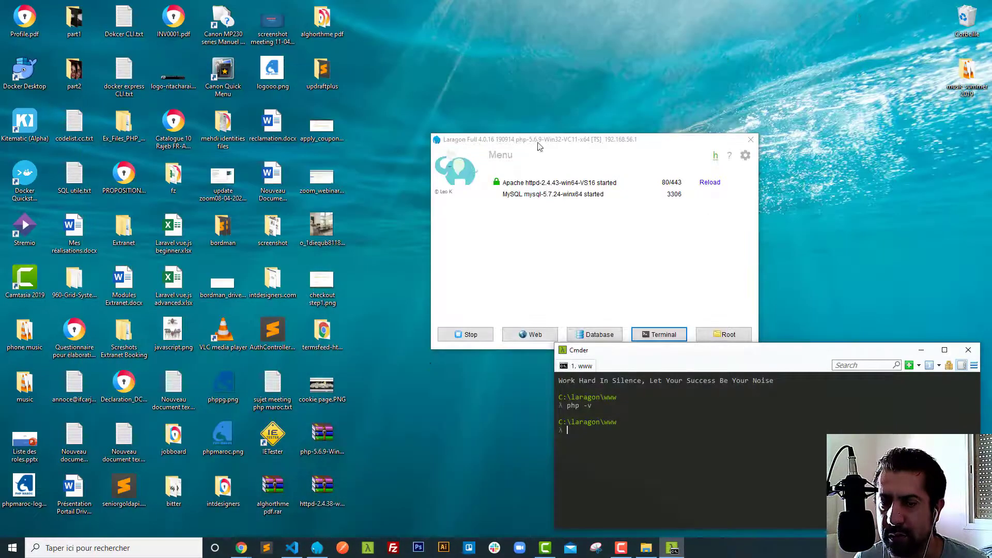
pyautogui.click(326, 439)
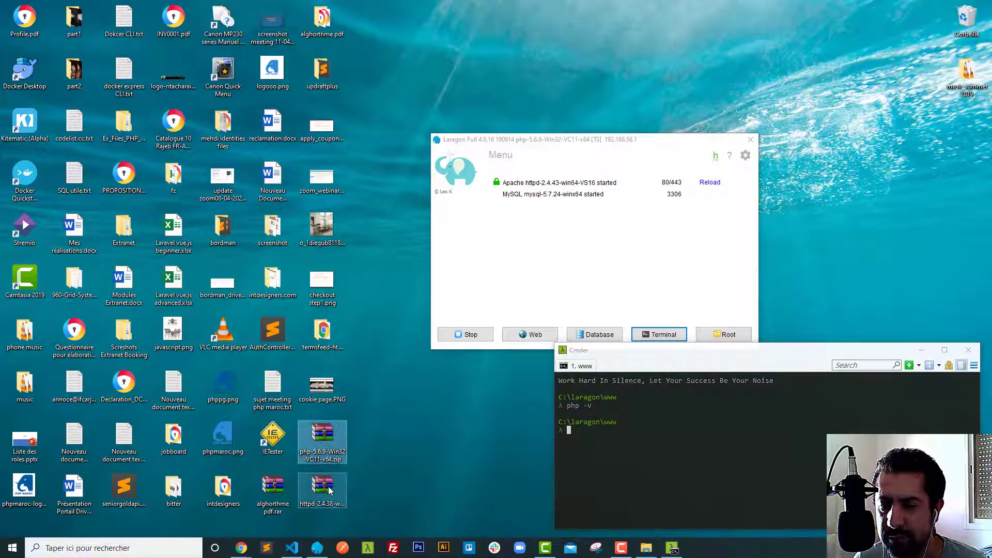
pyautogui.click(325, 488)
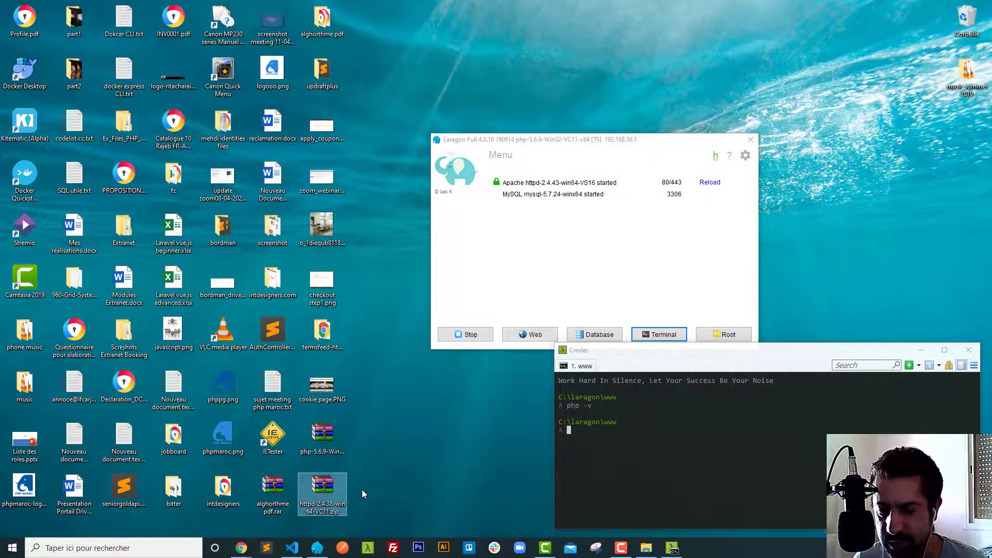
pyautogui.click(645, 548)
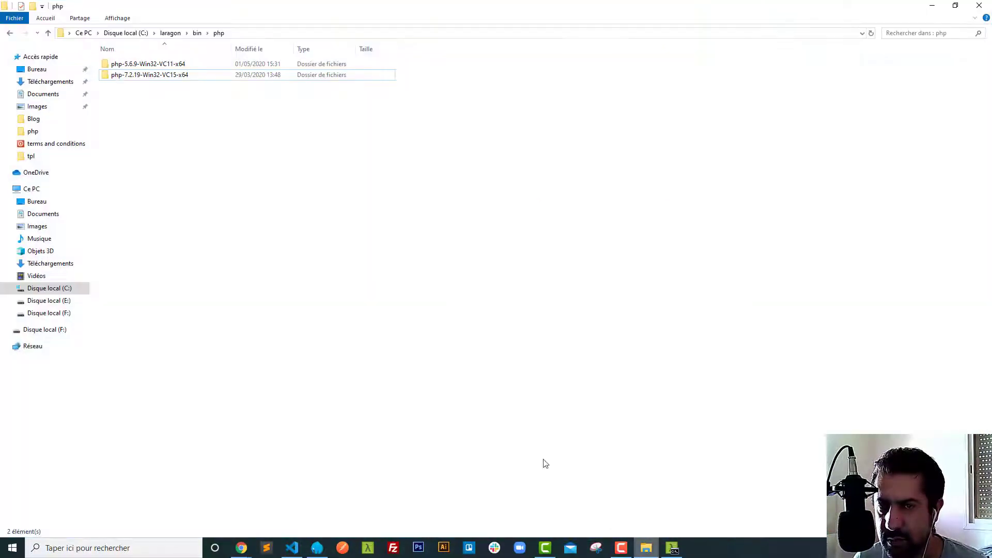
pyautogui.click(197, 33)
pyautogui.click(127, 67)
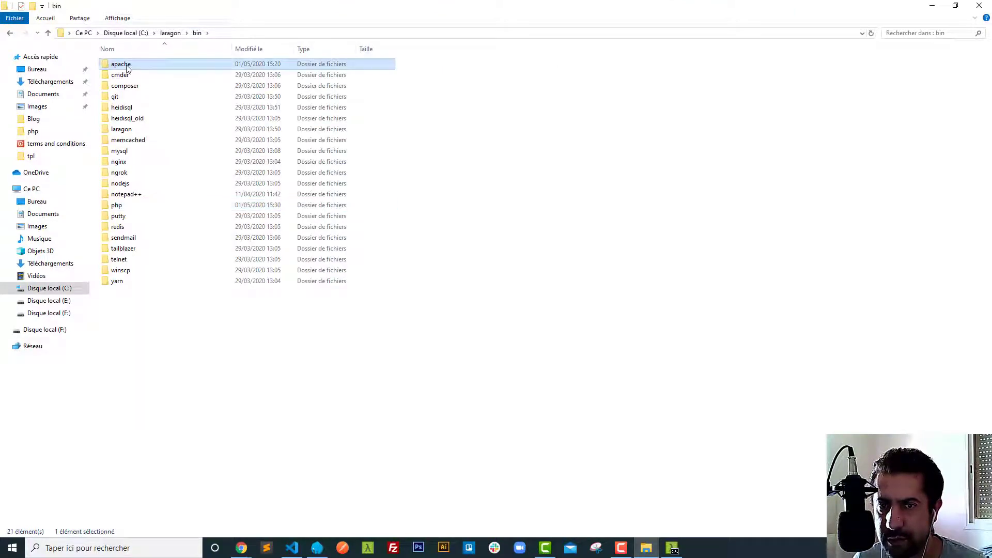
pyautogui.doubleClick(127, 65)
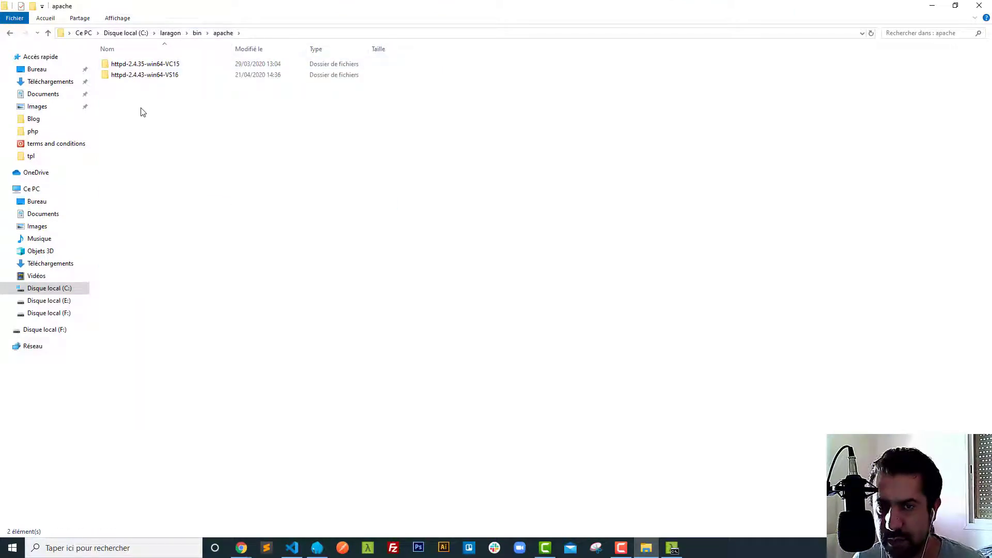
pyautogui.hotkey('ctrl', 'v')
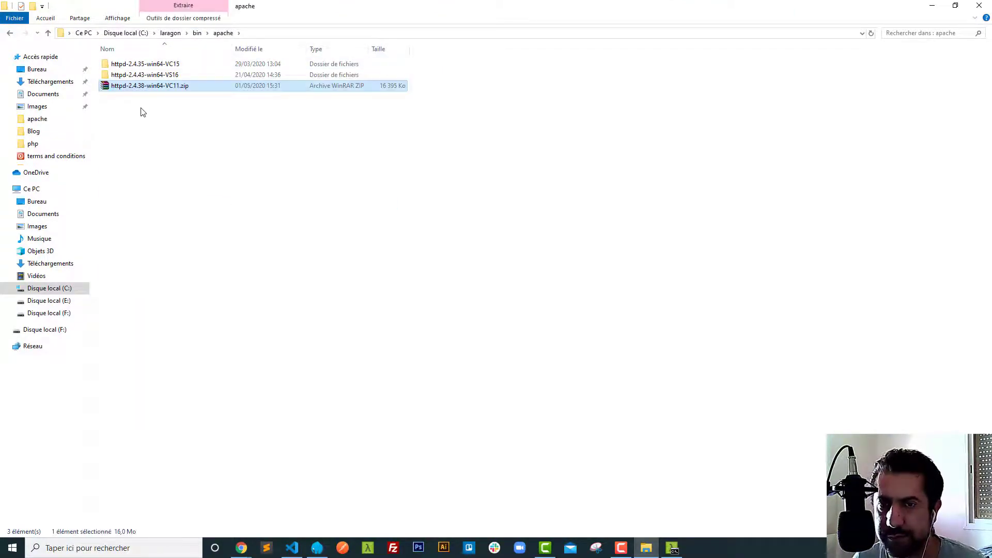
# Step: Copy the Apache archive's name without its extension and extract the archive directly into the apache folder
pyautogui.click(165, 87)
pyautogui.hotkey('ctrl', 'c')
pyautogui.press('Escape')
pyautogui.click(180, 148)
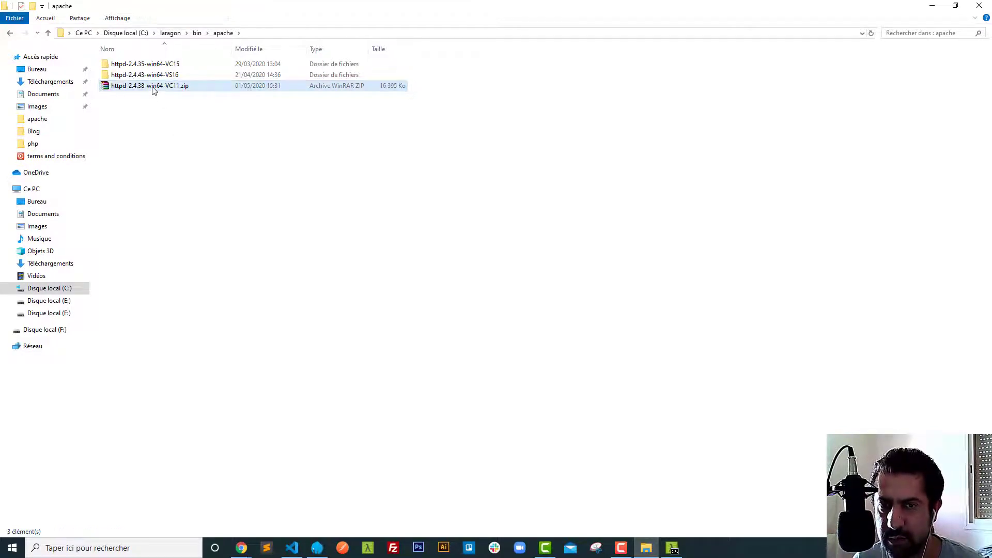
pyautogui.rightClick(153, 86)
pyautogui.click(182, 139)
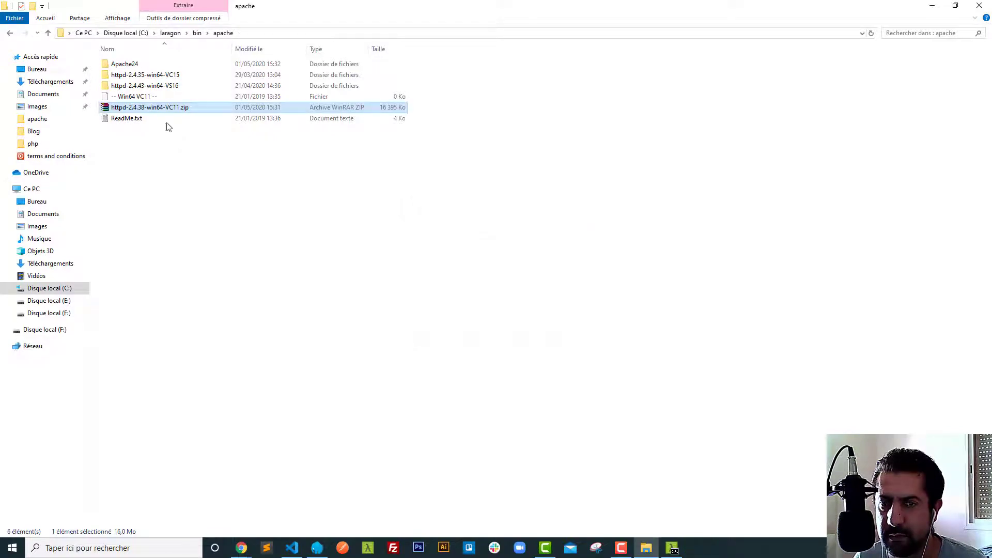
# Step: Permanently delete ReadMe.txt, the Apache 2.4.38 zip and the "-- Win64 VC11 --" file from the apache folder
pyautogui.click(126, 118)
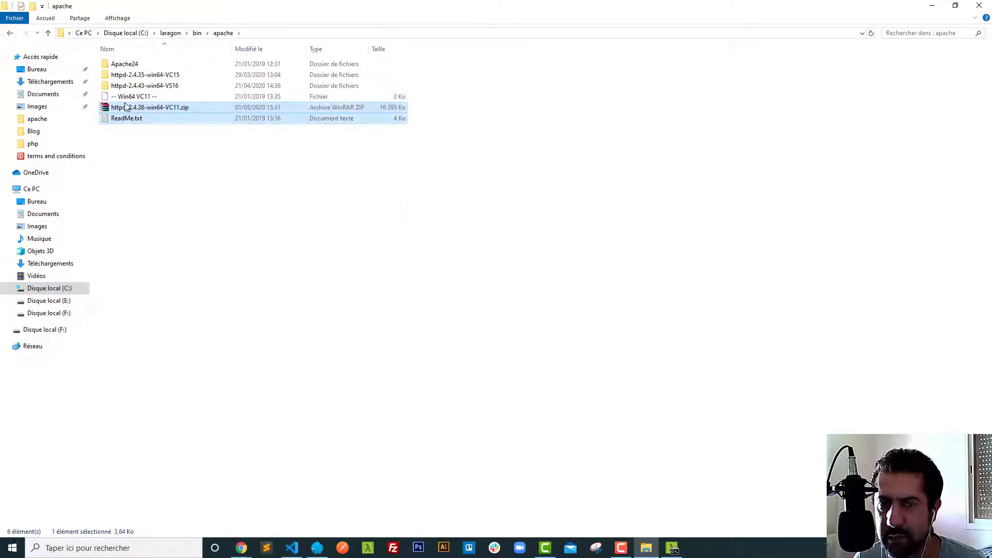
pyautogui.keyDown('ctrl'); pyautogui.click(126, 106); pyautogui.keyUp('ctrl')
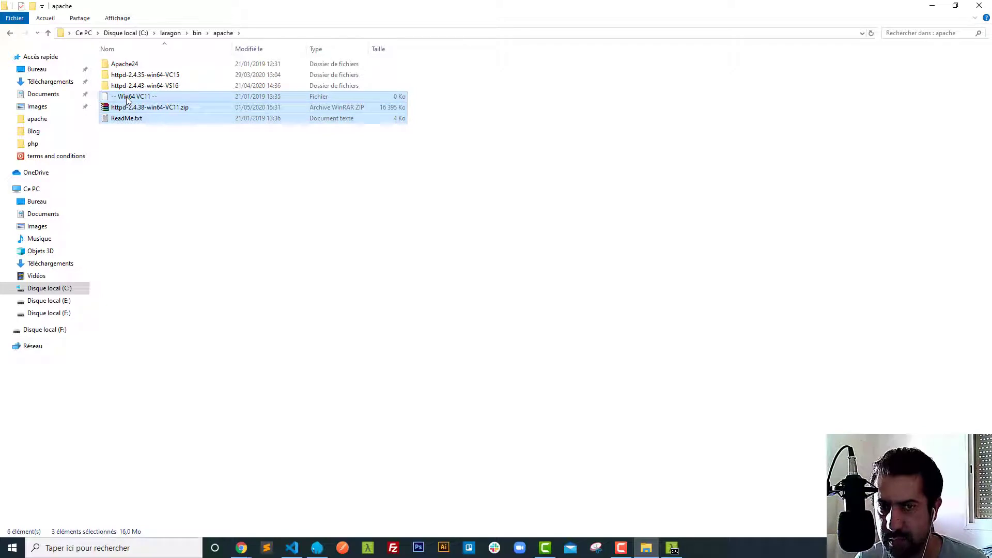
pyautogui.hotkey('shift', 'Delete')
pyautogui.press('Return')
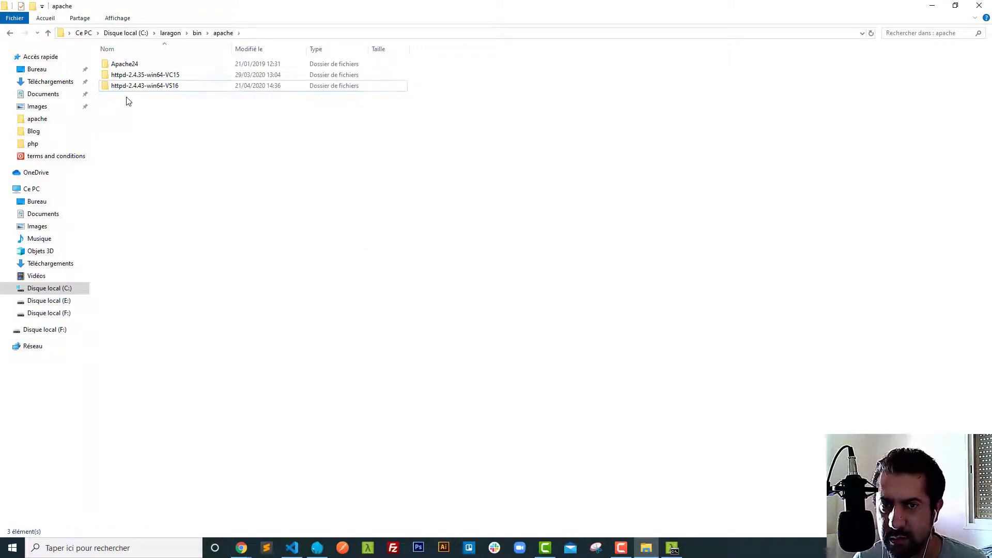
# Step: Rename the extracted Apache24 folder to httpd-2.4.38-win64-VC11 using the copied archive name
pyautogui.click(136, 66)
pyautogui.press('F2')
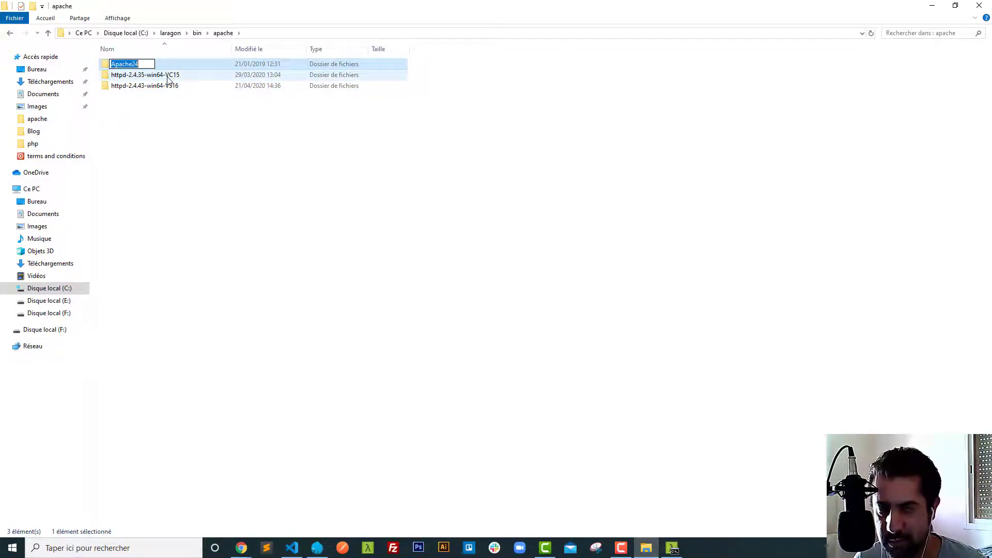
pyautogui.hotkey('ctrl', 'v')
pyautogui.click(198, 148)
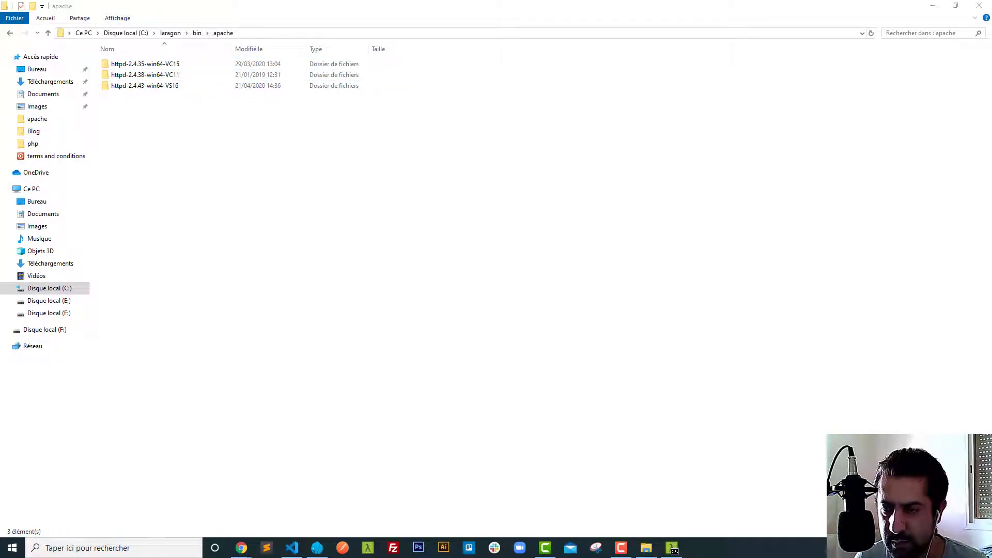
# Step: Switch to Laragon and set its Apache version to httpd-2.4.38-win64-VC11
pyautogui.click(858, 522)
pyautogui.click(745, 156)
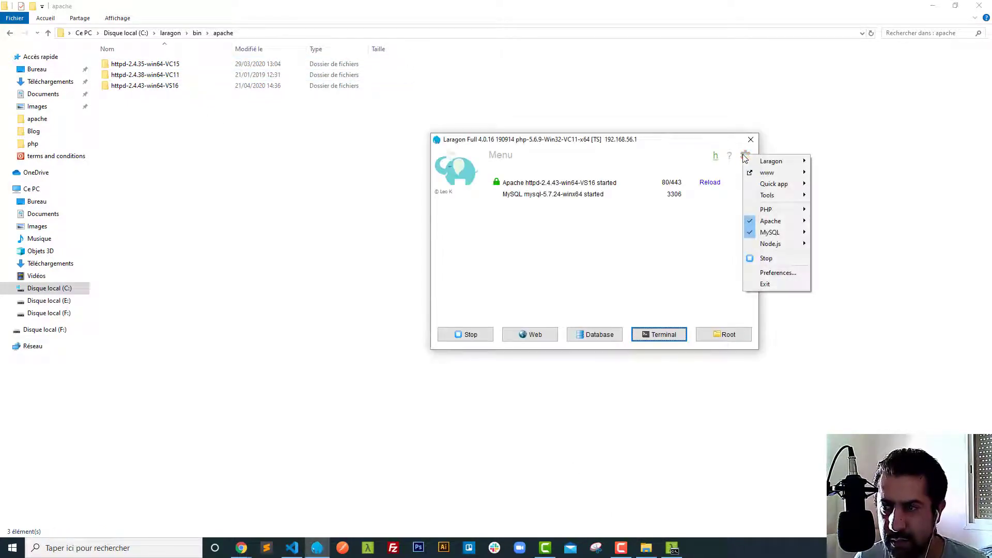
pyautogui.moveTo(766, 222)
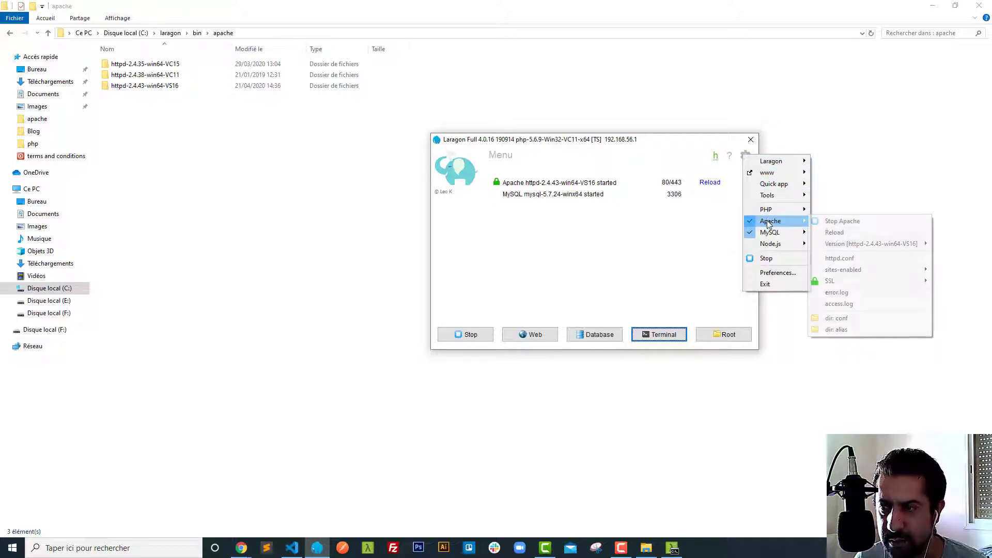
pyautogui.moveTo(847, 247)
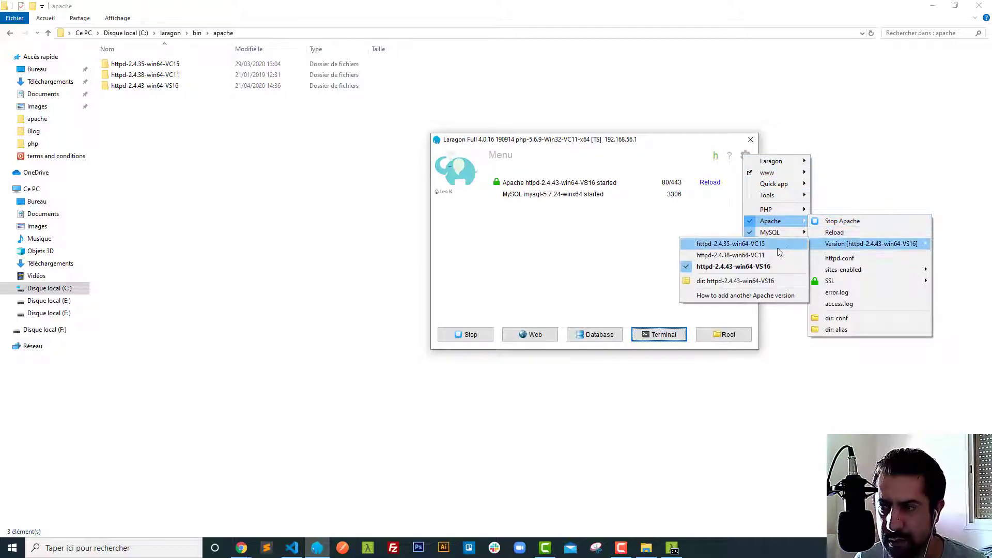
pyautogui.click(752, 256)
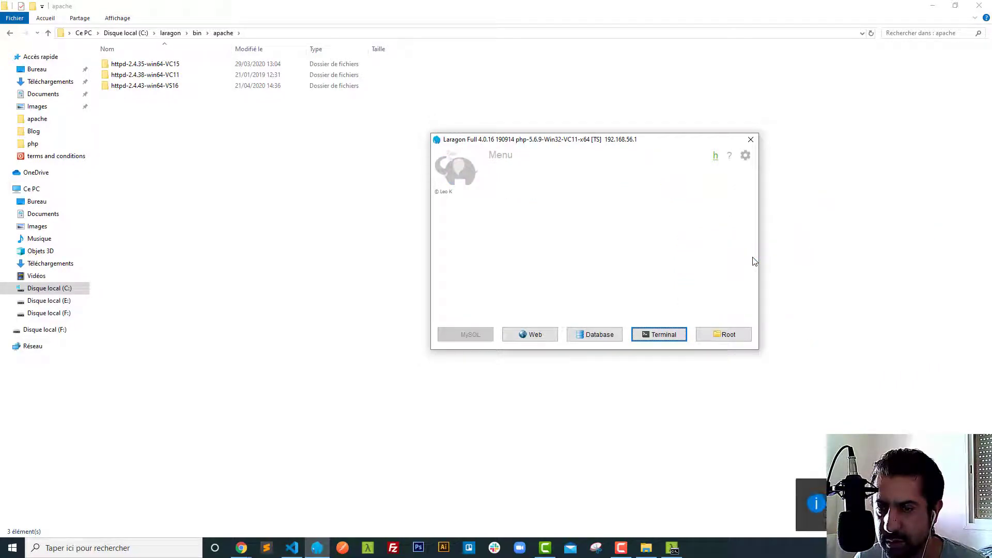
# Step: Try to start and then stop Laragon's services with the selected Apache, dismissing the httpd.exe system errors and the Apache service notice
pyautogui.click(463, 336)
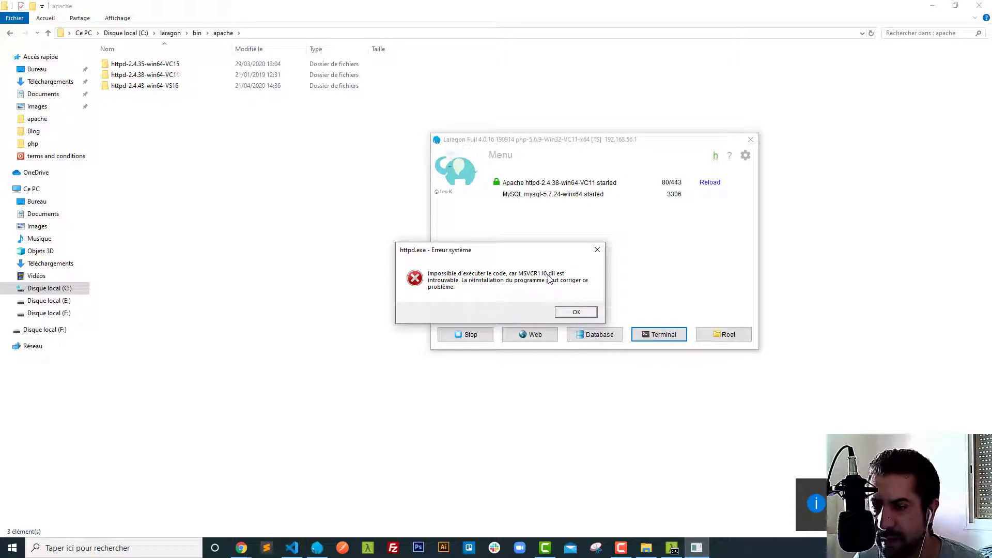
pyautogui.click(573, 313)
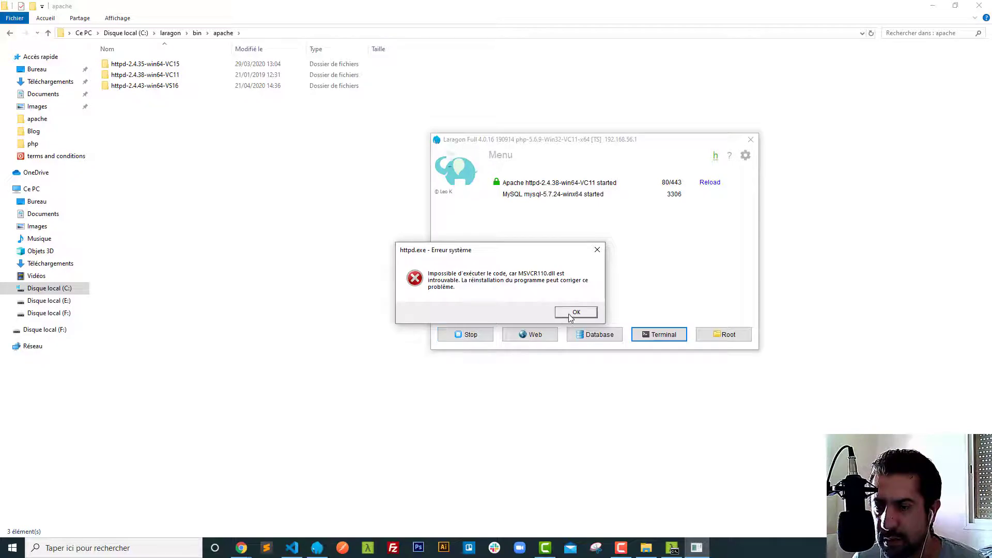
pyautogui.click(571, 313)
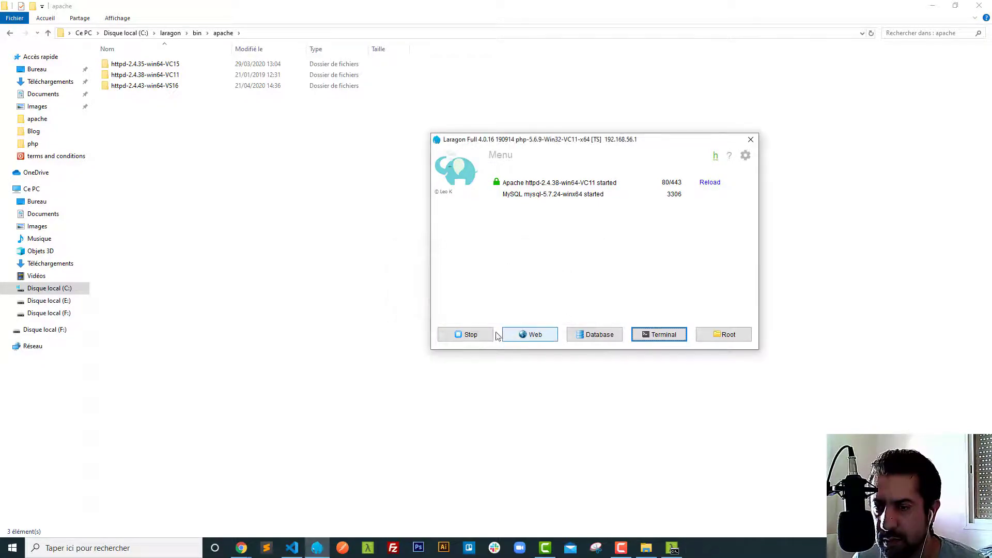
pyautogui.click(476, 335)
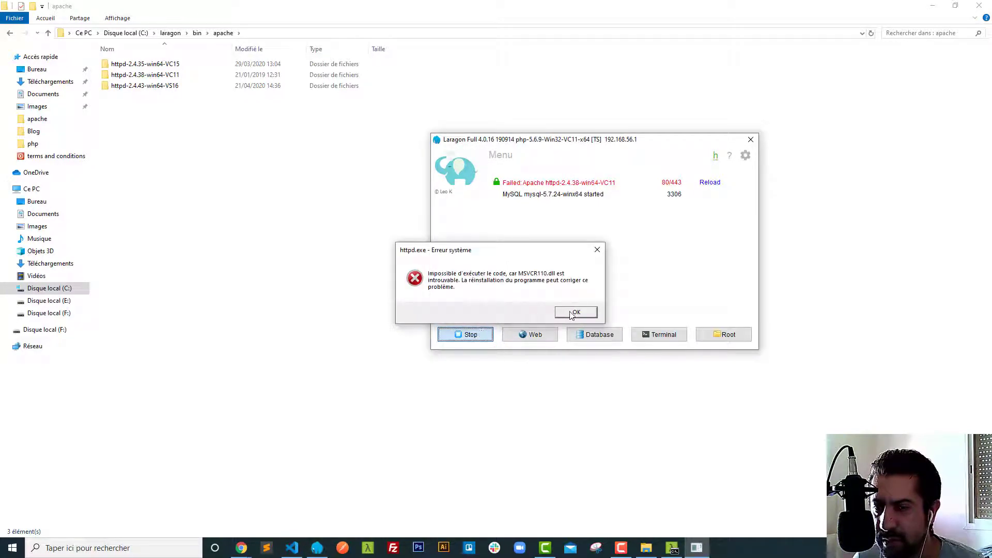
pyautogui.click(575, 313)
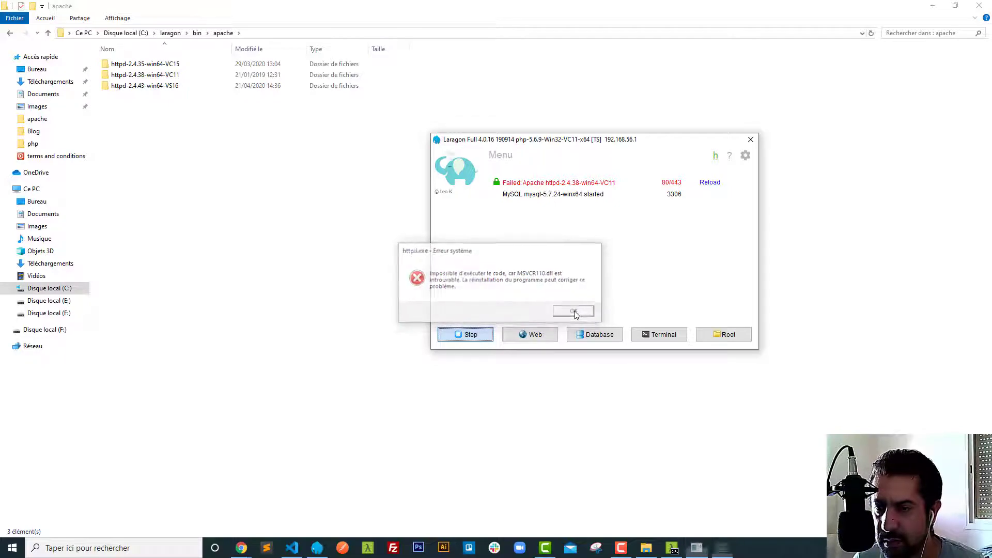
pyautogui.click(597, 250)
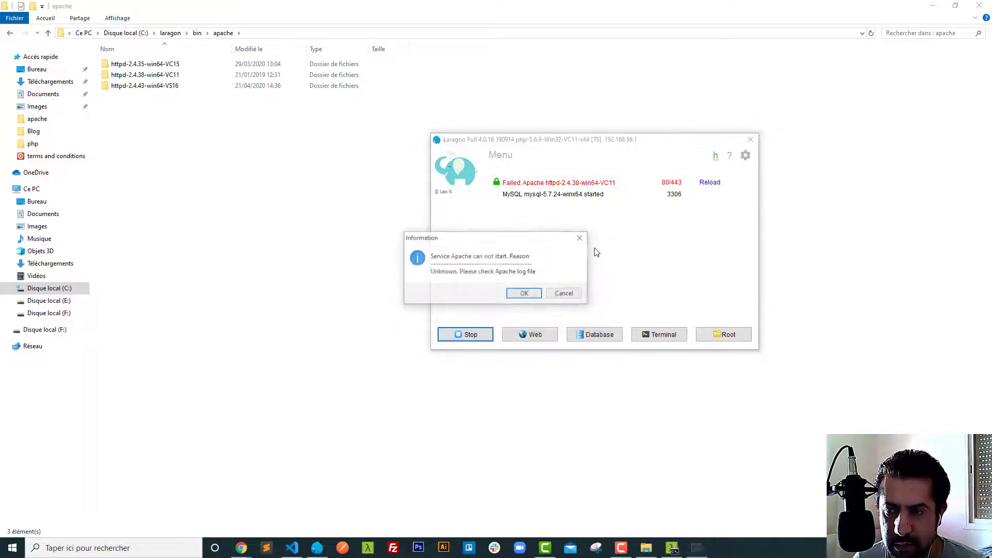
pyautogui.click(517, 294)
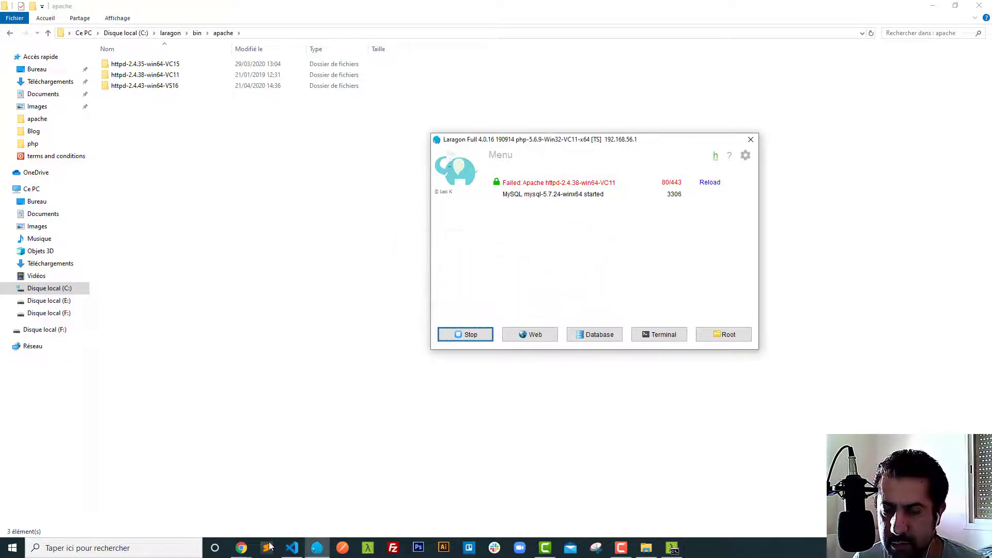
# Step: Switch to Chrome and search Google in a new tab for "visual c++ redistributable v11"
pyautogui.moveTo(242, 547)
pyautogui.click(266, 491)
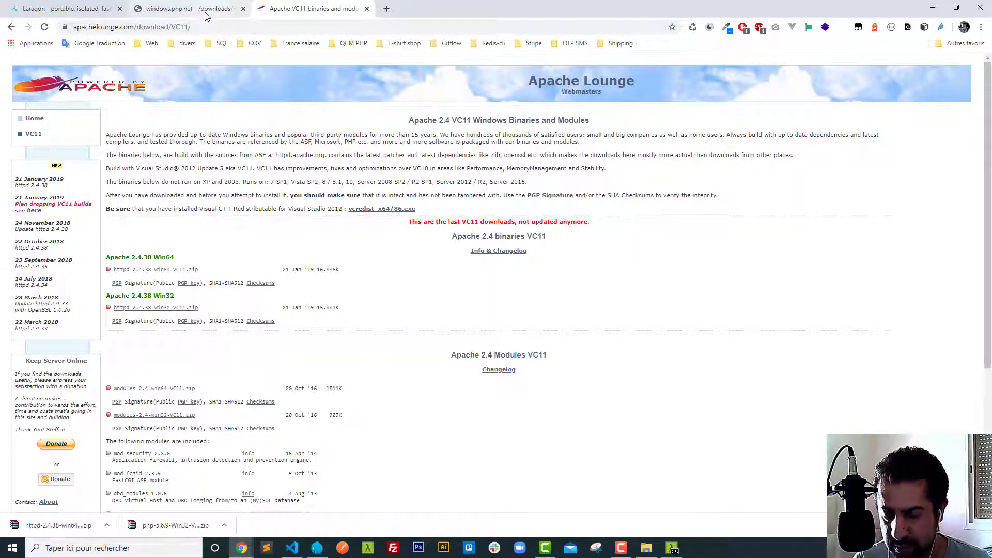
pyautogui.hotkey('ctrl', 't')
pyautogui.write('g')
pyautogui.press('Return')
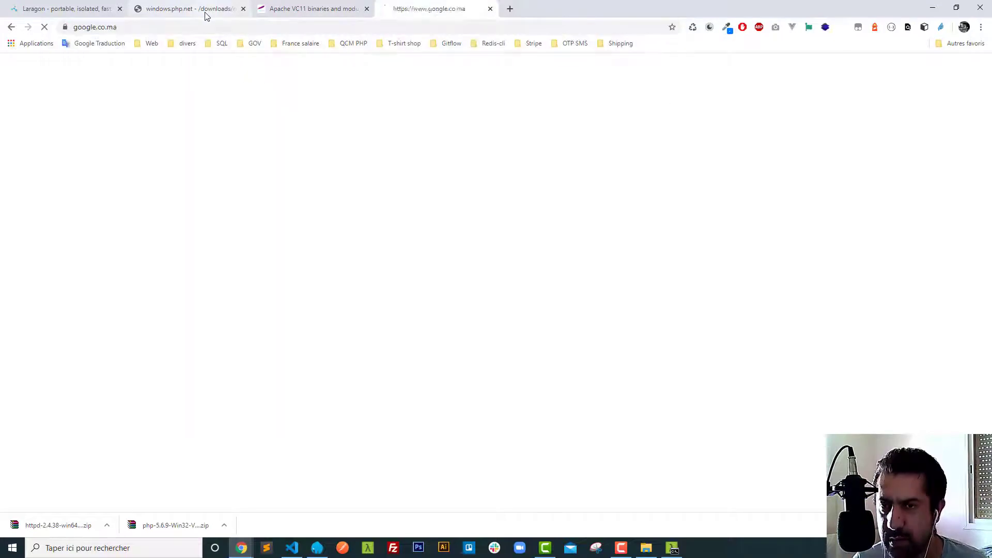
pyautogui.write('visu')
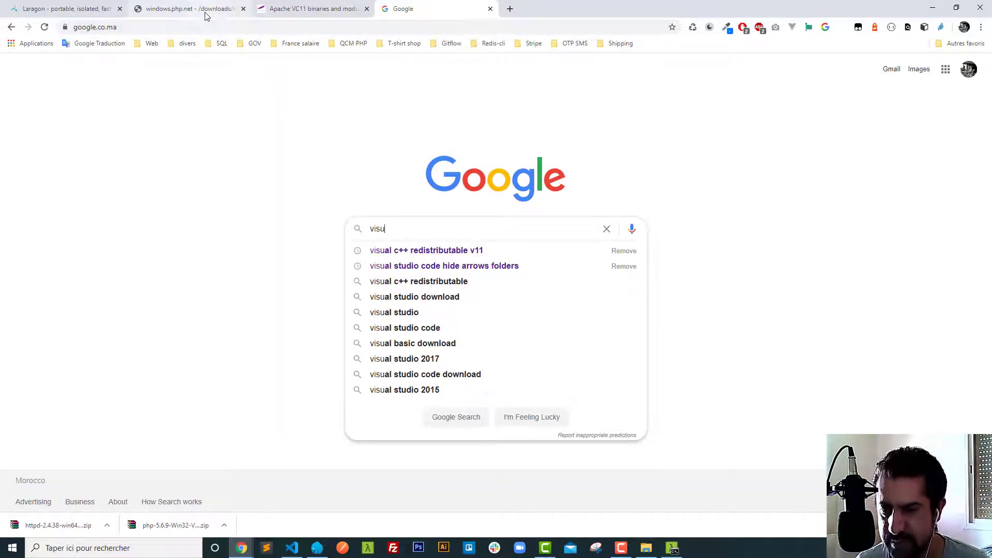
pyautogui.press('Down')
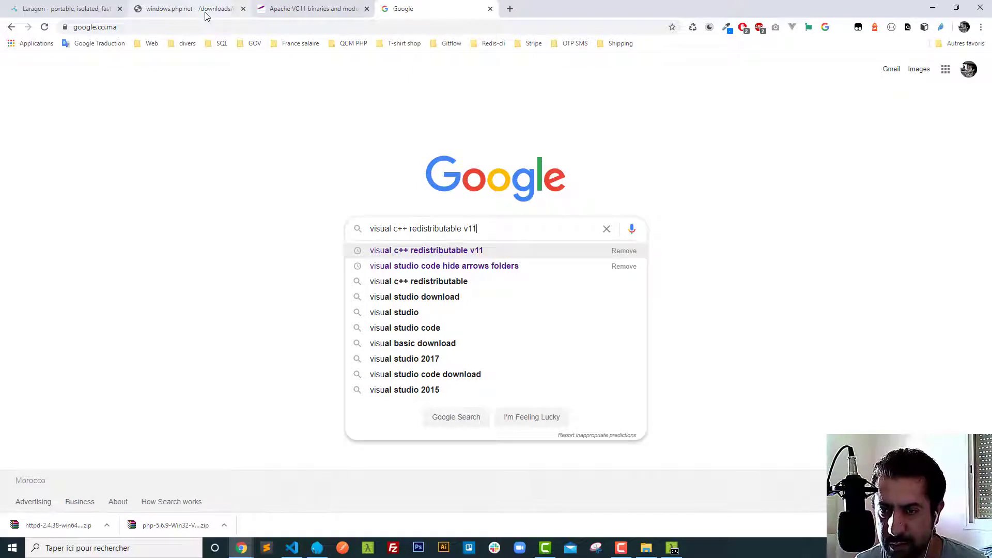
pyautogui.press('Return')
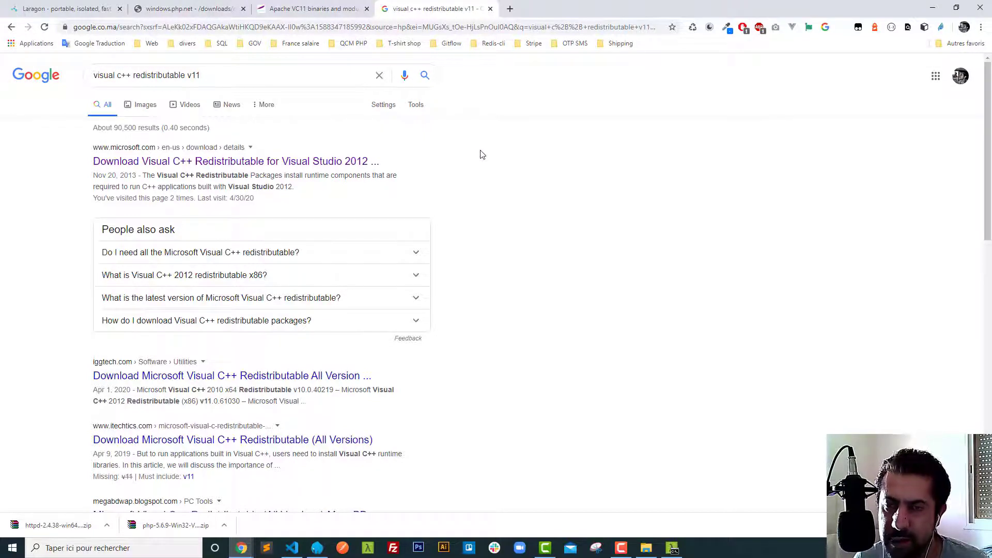
# Step: Download VSU_4\vcredist_x64.exe from Microsoft's Visual C++ Redistributable for Visual Studio 2012 Update 4 page and save it to the desktop (Bureau)
pyautogui.click(270, 162)
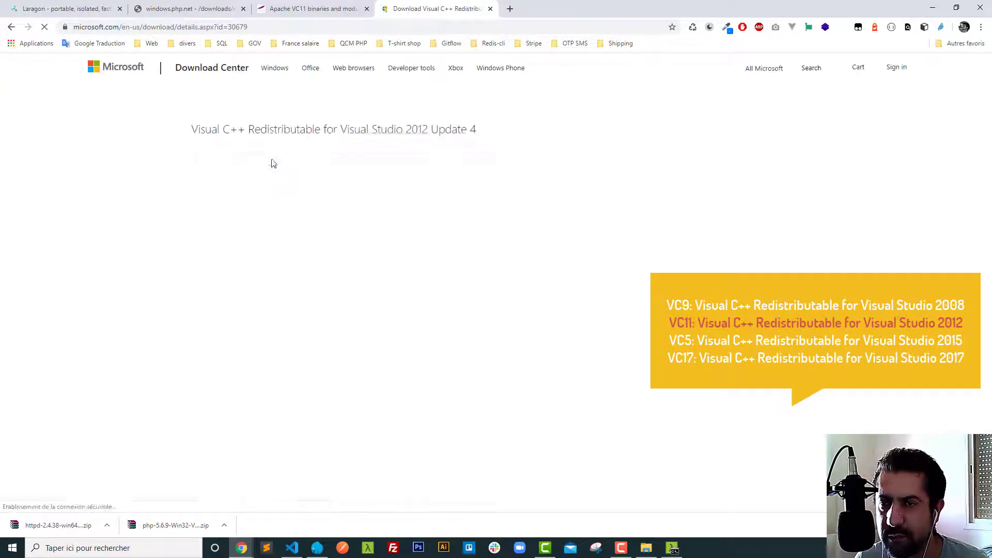
pyautogui.scroll(-4, 457, 203)
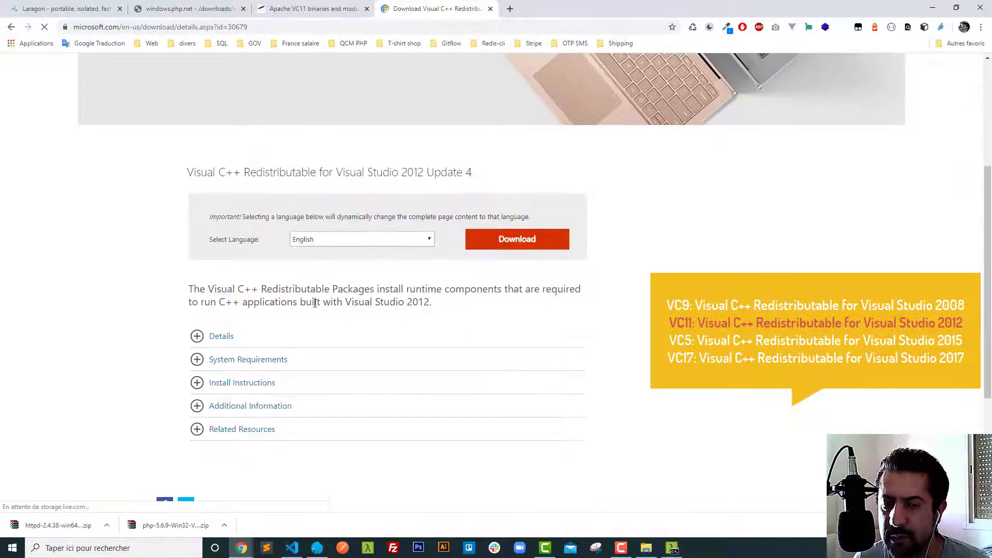
pyautogui.click(537, 243)
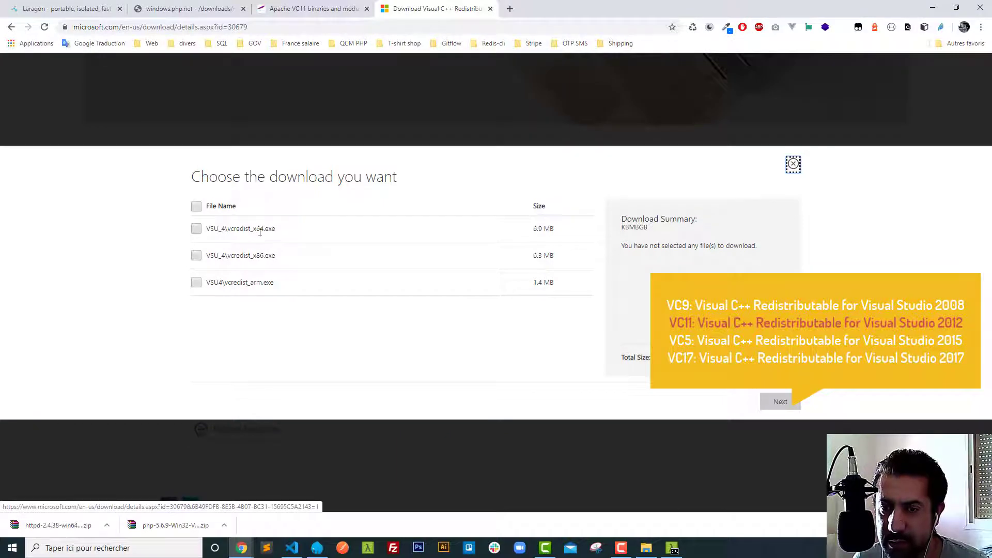
pyautogui.click(196, 231)
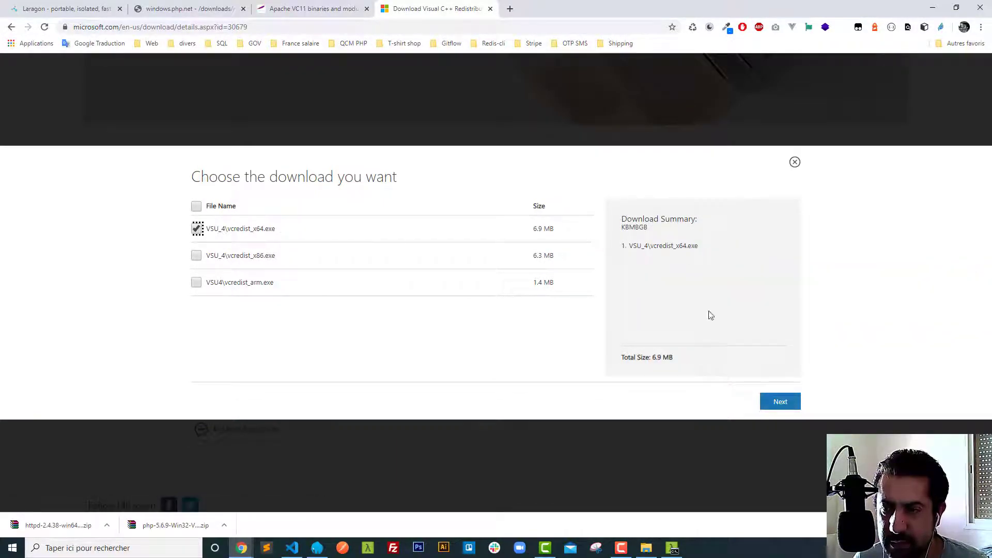
pyautogui.click(780, 405)
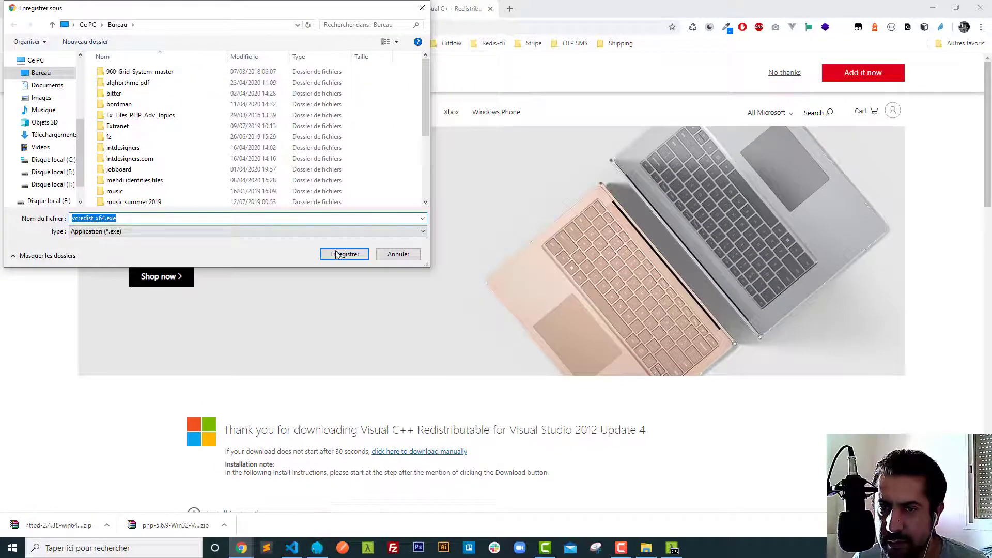
pyautogui.click(343, 254)
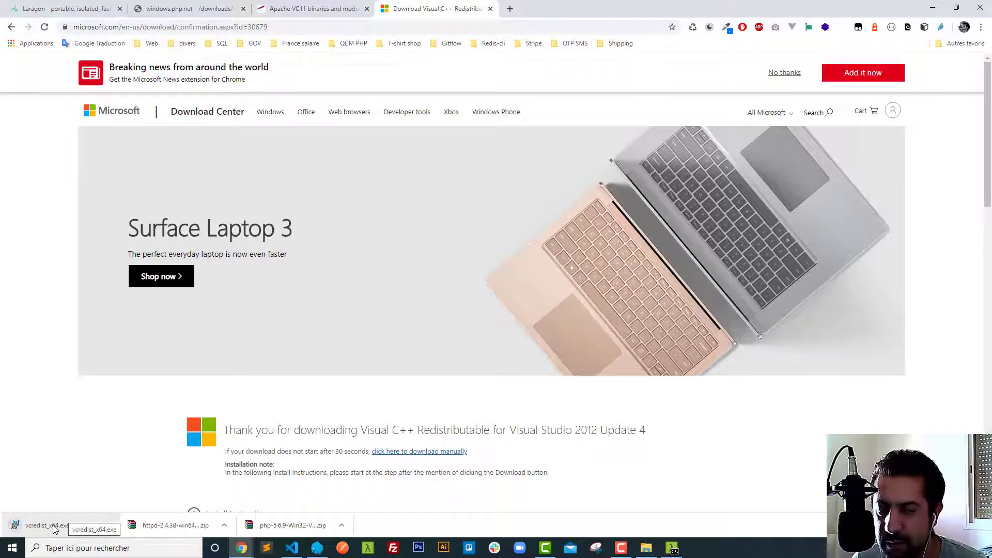
# Step: Run the downloaded vcredist_x64.exe, repair the Visual C++ 2012 Redistributable (x64) installation and close the installer
pyautogui.click(52, 525)
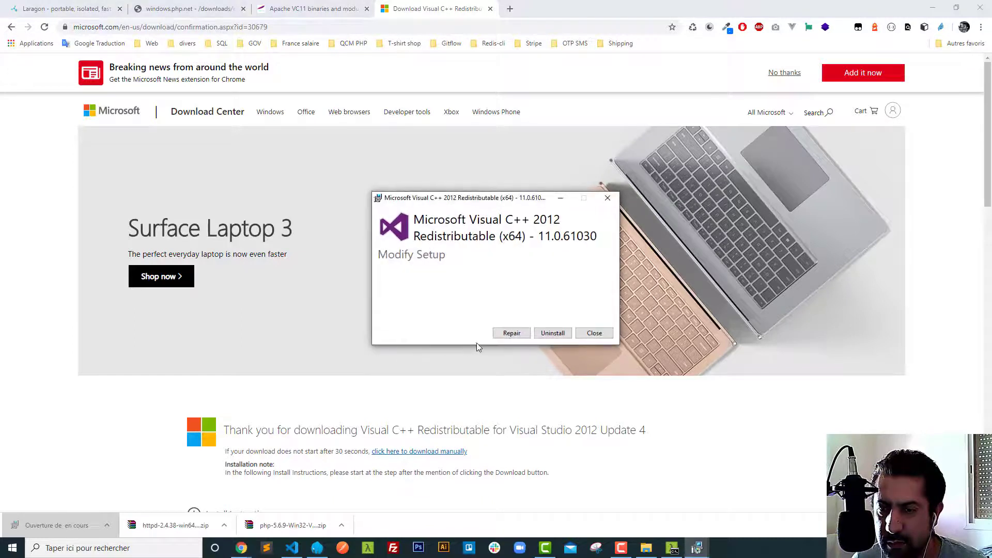
pyautogui.click(511, 334)
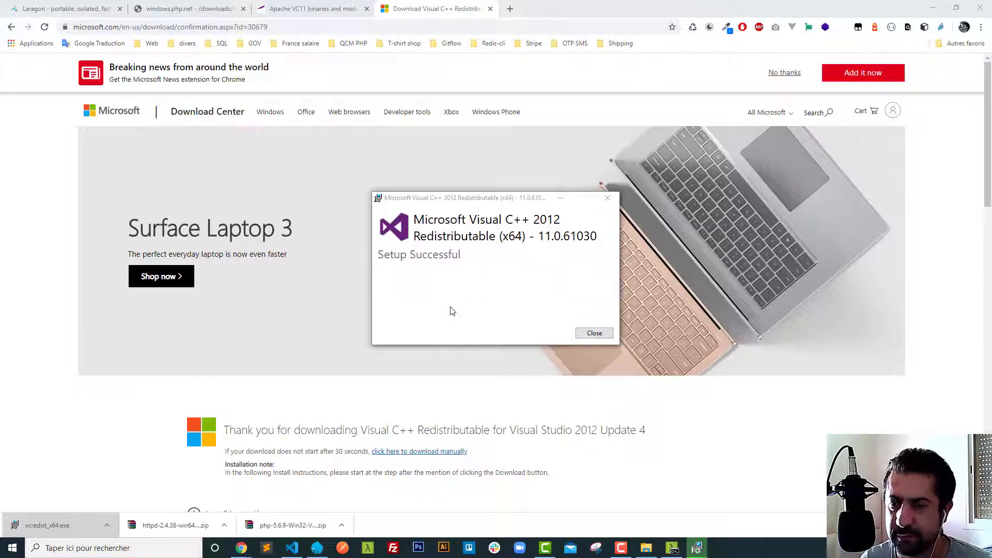
pyautogui.click(605, 333)
pyautogui.click(602, 340)
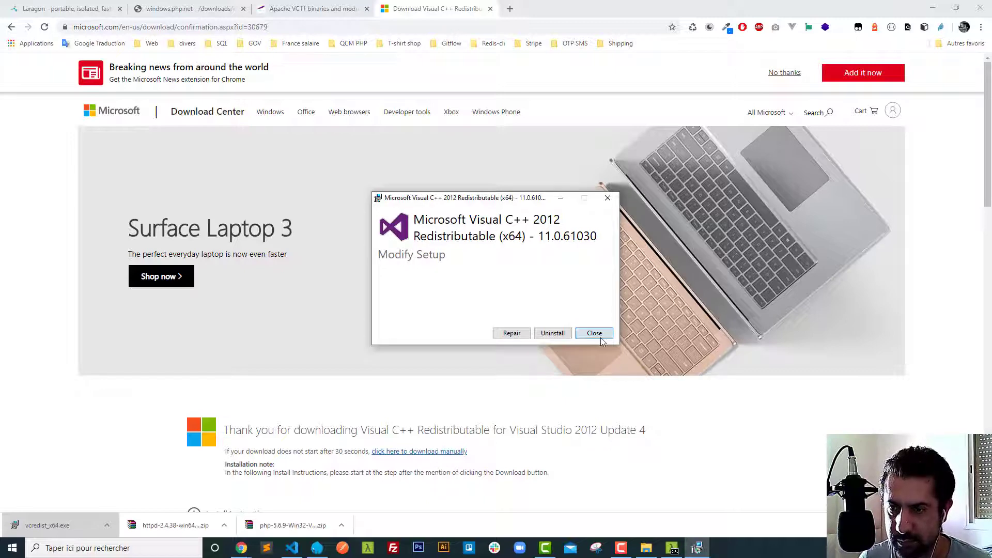
pyautogui.click(515, 311)
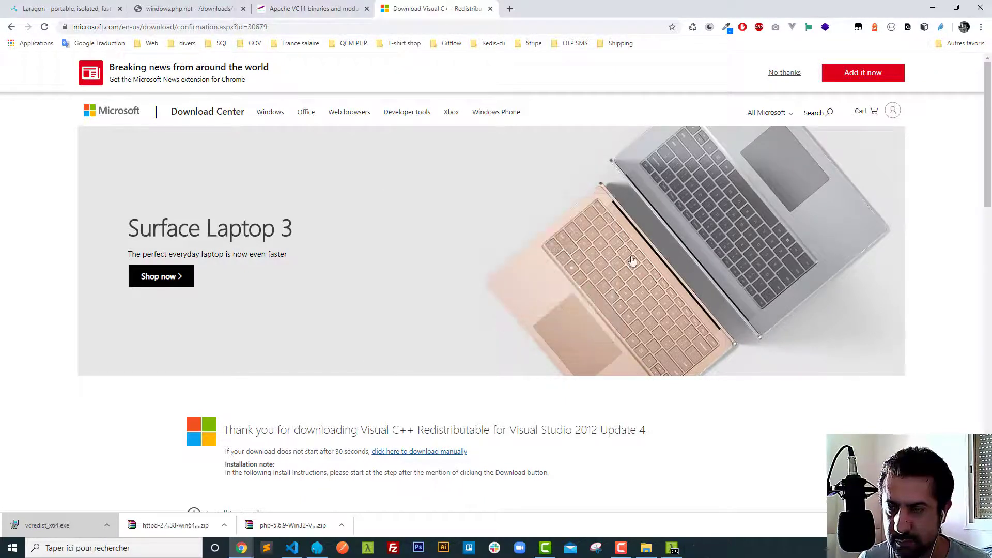
# Step: Minimize the browser to return to Laragon and stop its running services
pyautogui.click(932, 8)
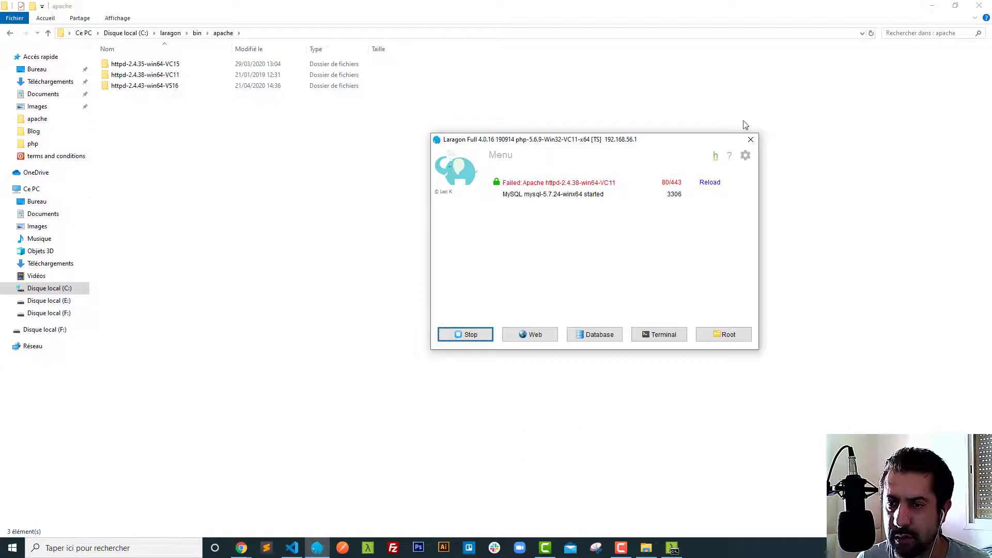
pyautogui.click(477, 334)
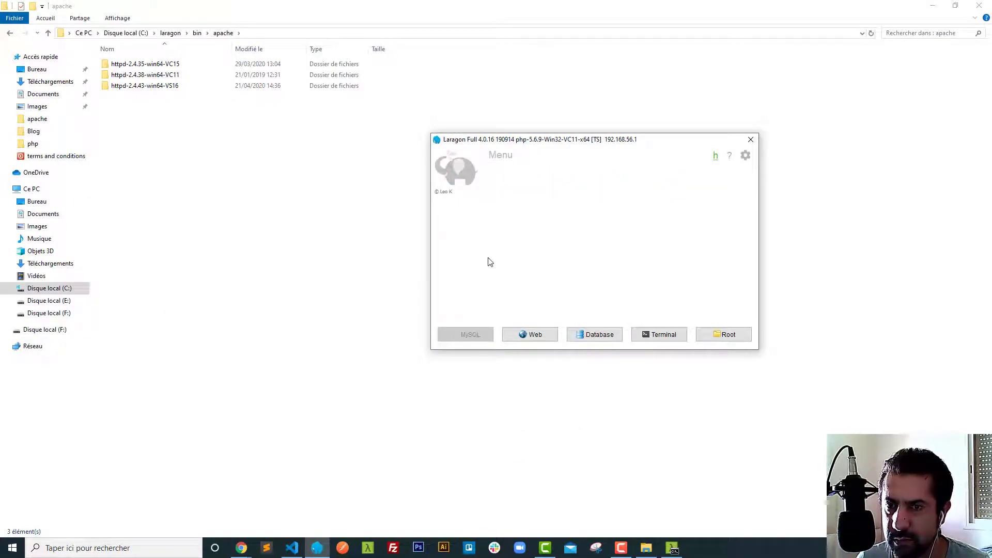
# Step: Open C:\Windows\System32 in a new File Explorer window and search the folder for msvcr110
pyautogui.rightClick(647, 552)
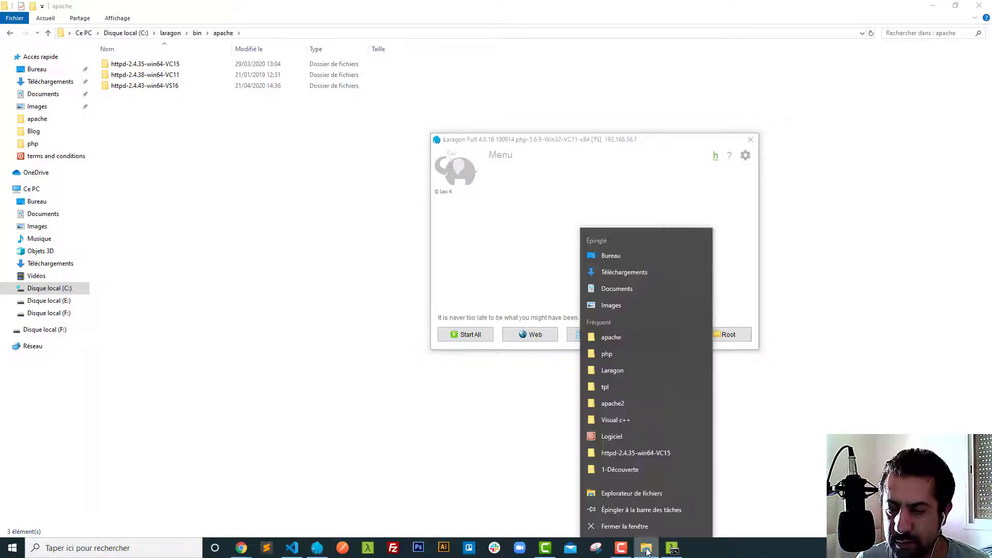
pyautogui.click(630, 494)
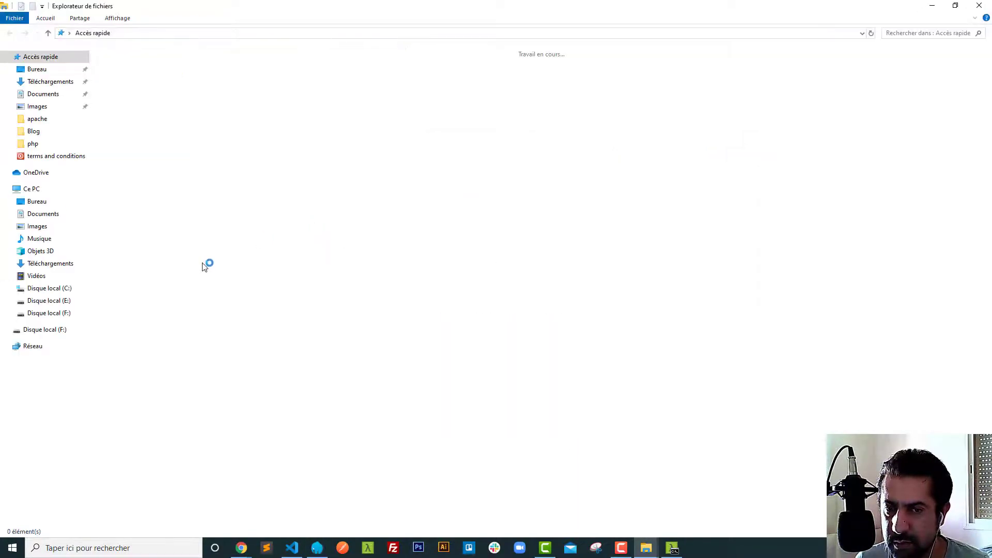
pyautogui.click(58, 292)
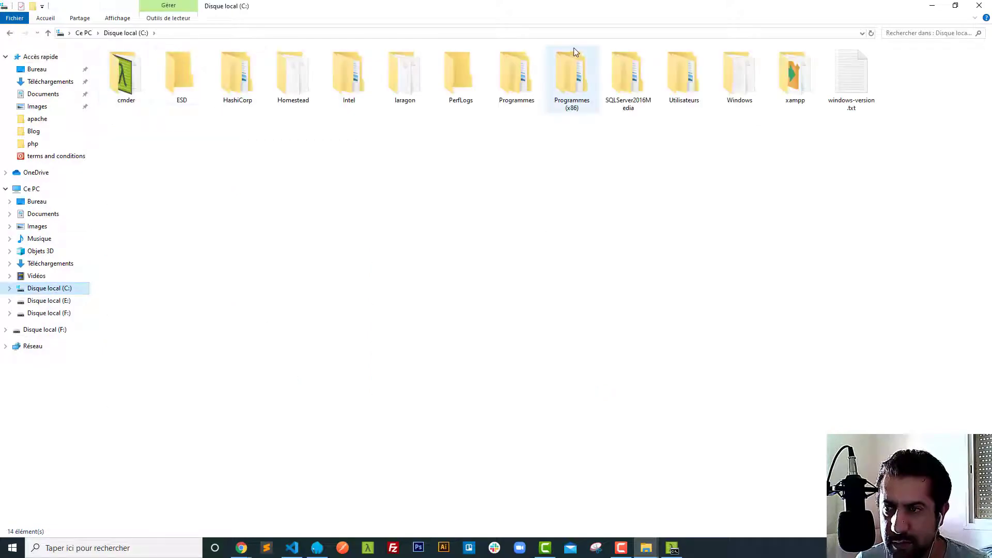
pyautogui.doubleClick(739, 97)
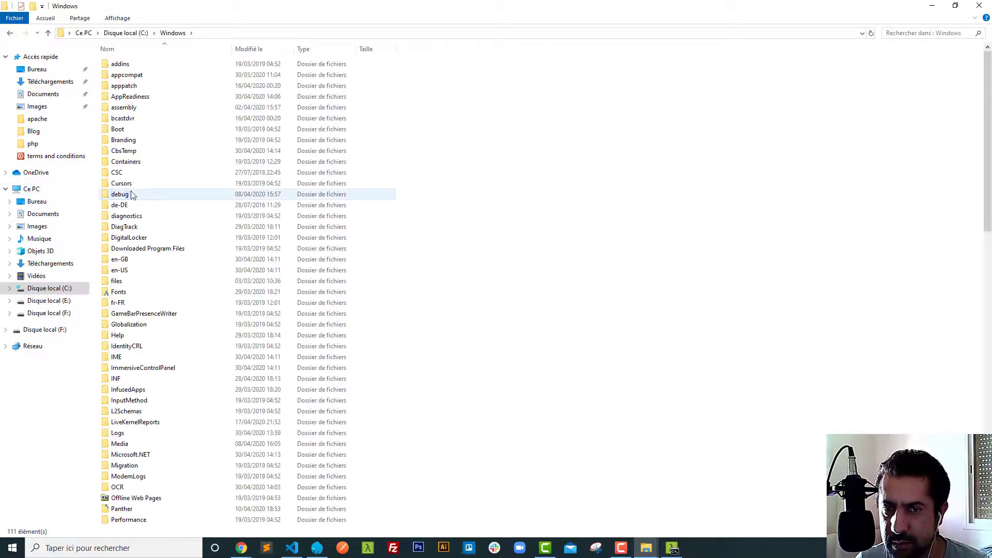
pyautogui.click(135, 194)
pyautogui.press('s')
pyautogui.press('s')
pyautogui.press('s')
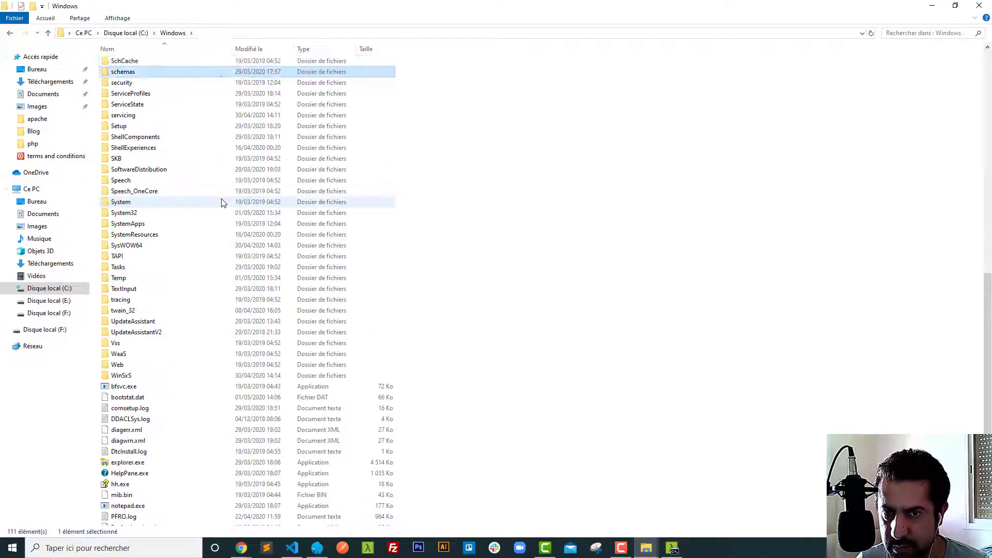
pyautogui.doubleClick(124, 213)
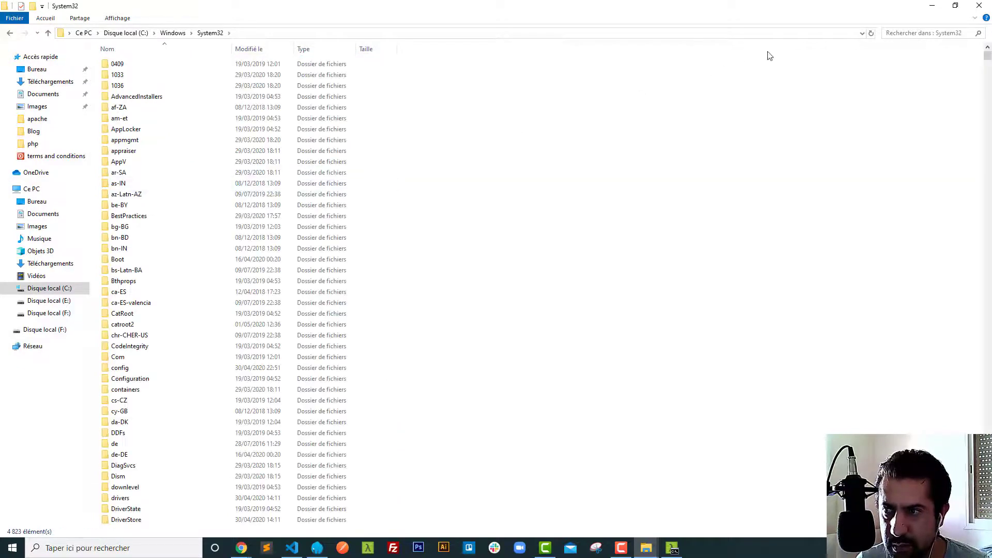
pyautogui.click(920, 32)
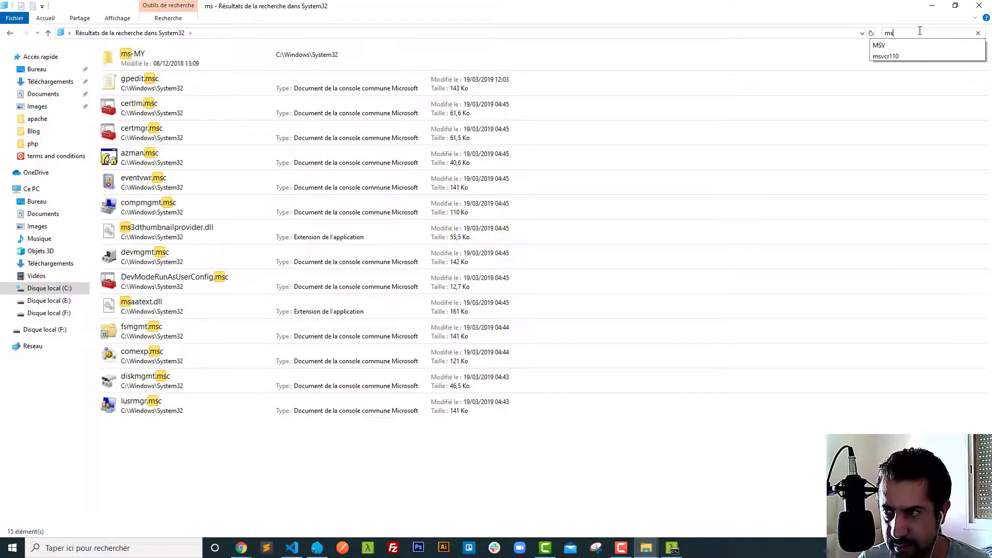
pyautogui.click(897, 56)
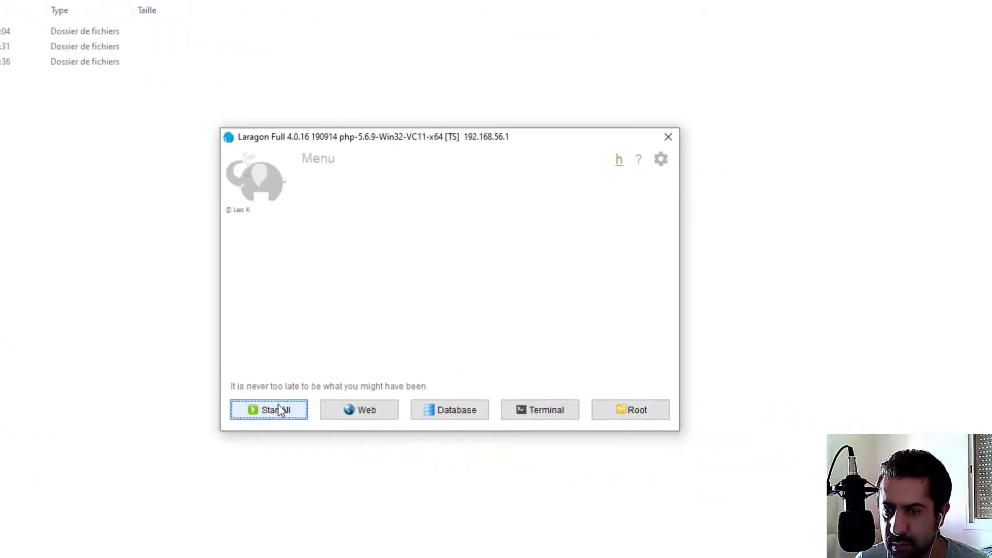
# Step: Start all Laragon services, then check the PHP version in its terminal with php -v and clear the output with cls
pyautogui.click(540, 452)
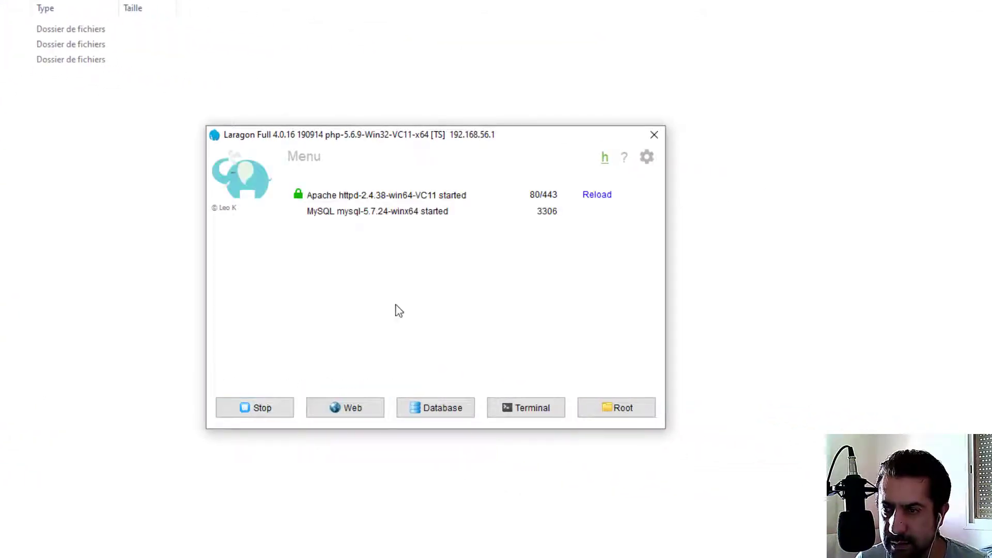
pyautogui.click(530, 411)
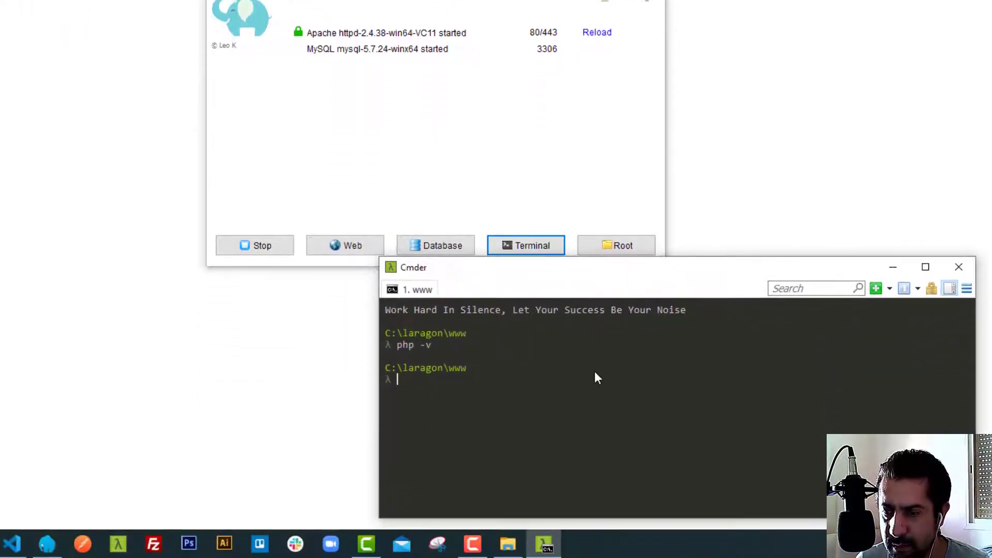
pyautogui.press('Return')
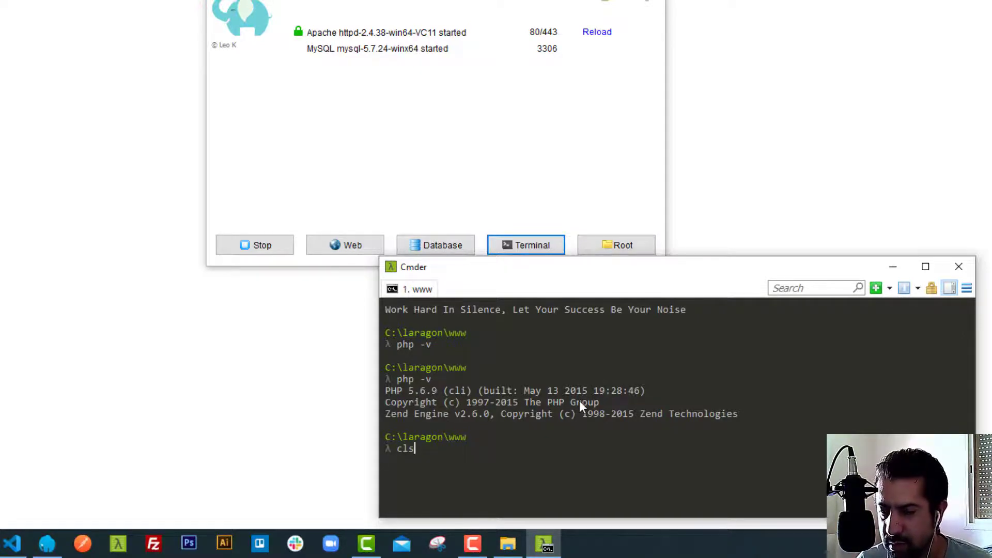
pyautogui.press('Return')
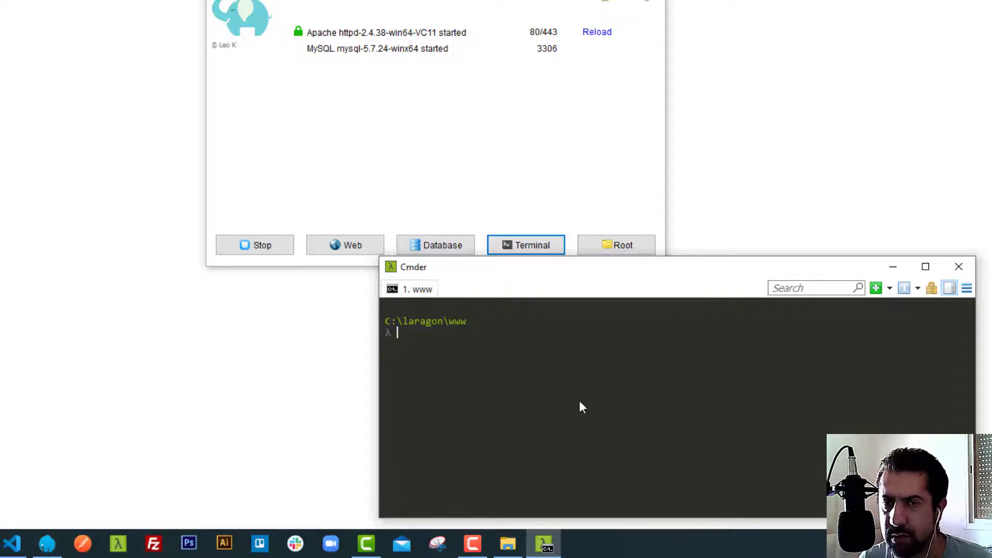